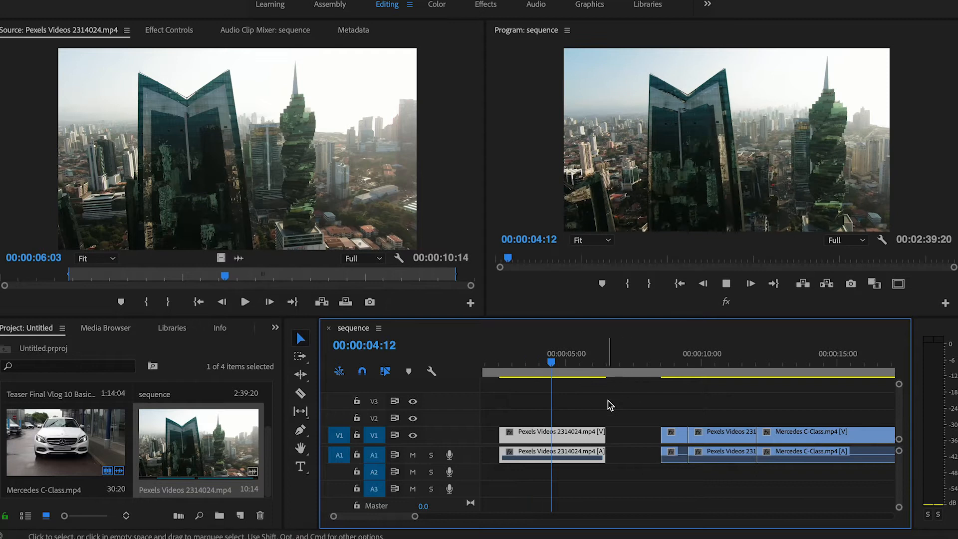
Move the short clip after the gap on V1 against the end of the first Pexels clip and play across the cut.
key(space)
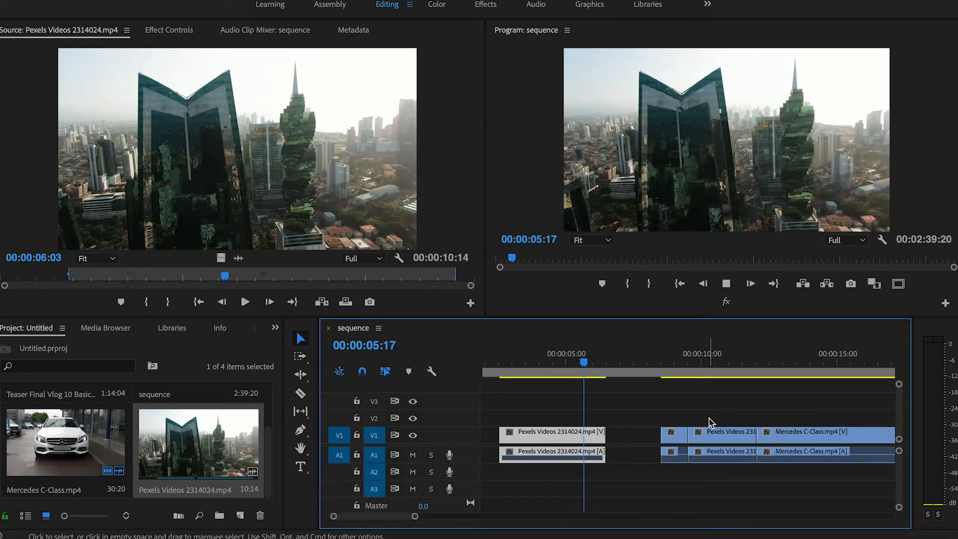
click(677, 442)
drag(678, 441, 633, 442)
click(595, 363)
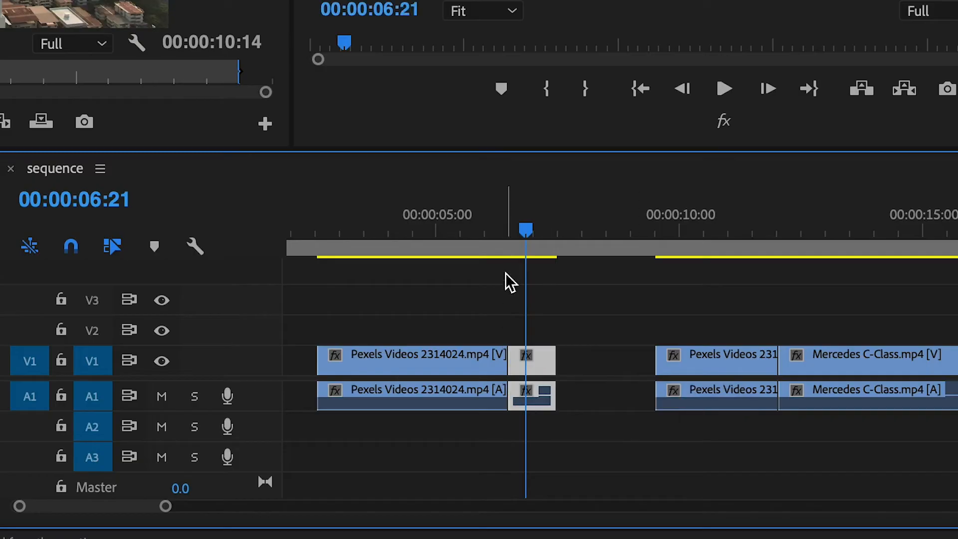
key(space)
key(space)
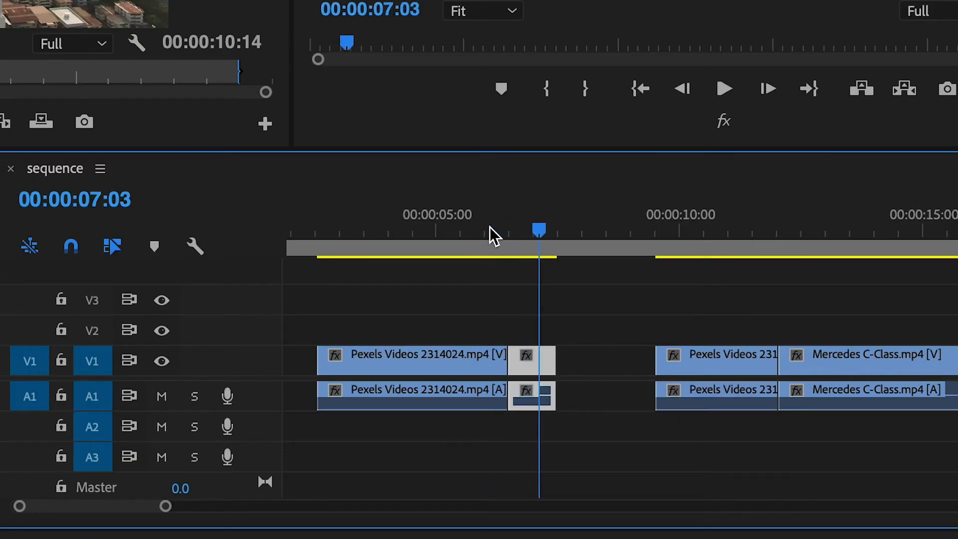
drag(551, 381, 556, 381)
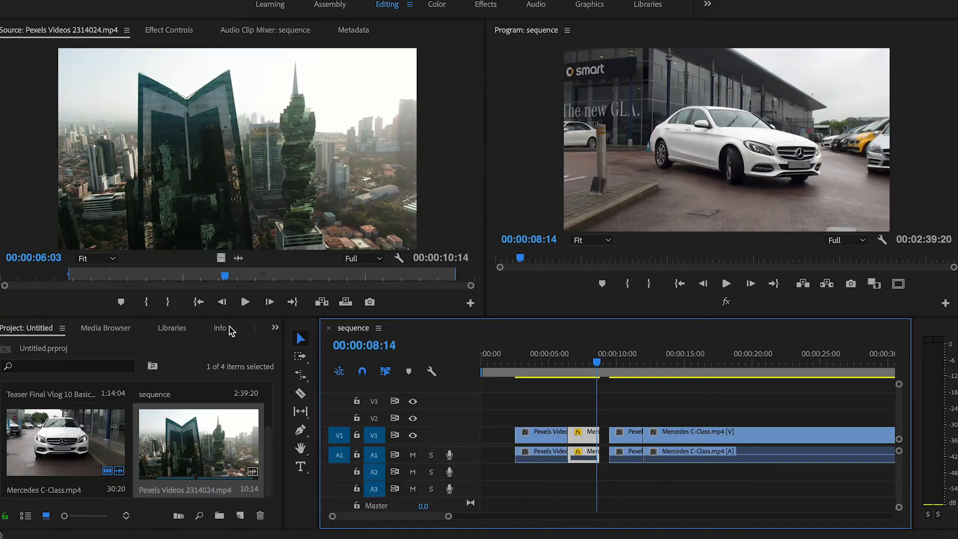
Show the Dissolve group of the video transitions in the Effects list.
click(274, 329)
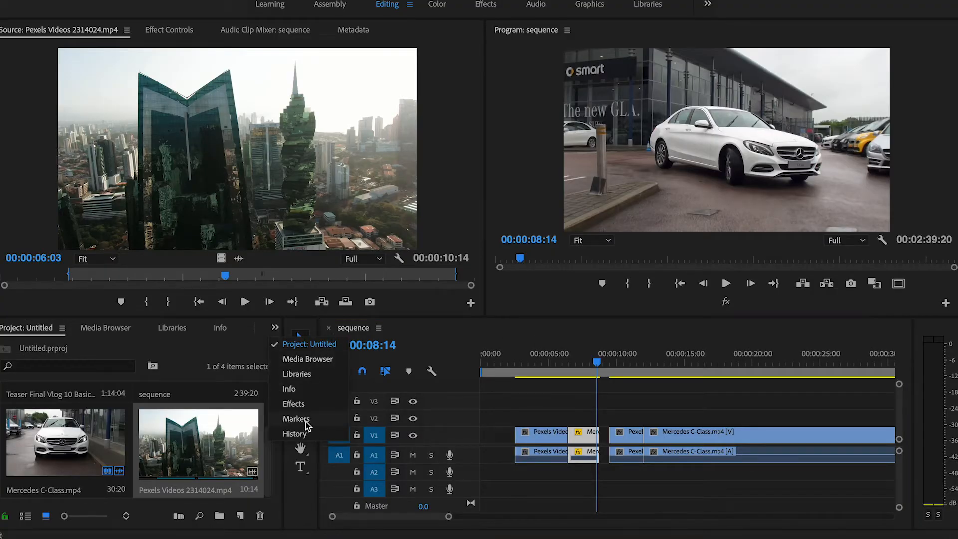
click(294, 404)
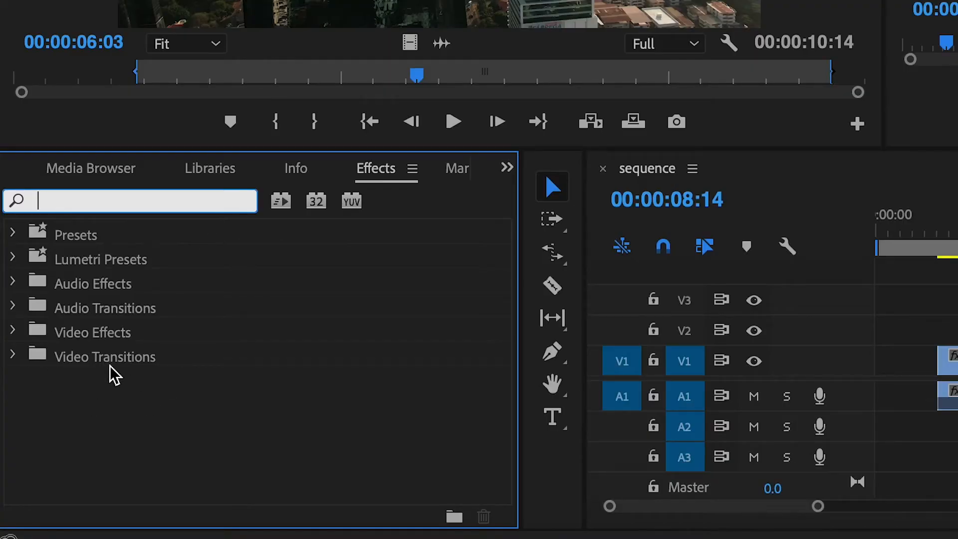
click(12, 355)
scroll(223, 408, down, 2)
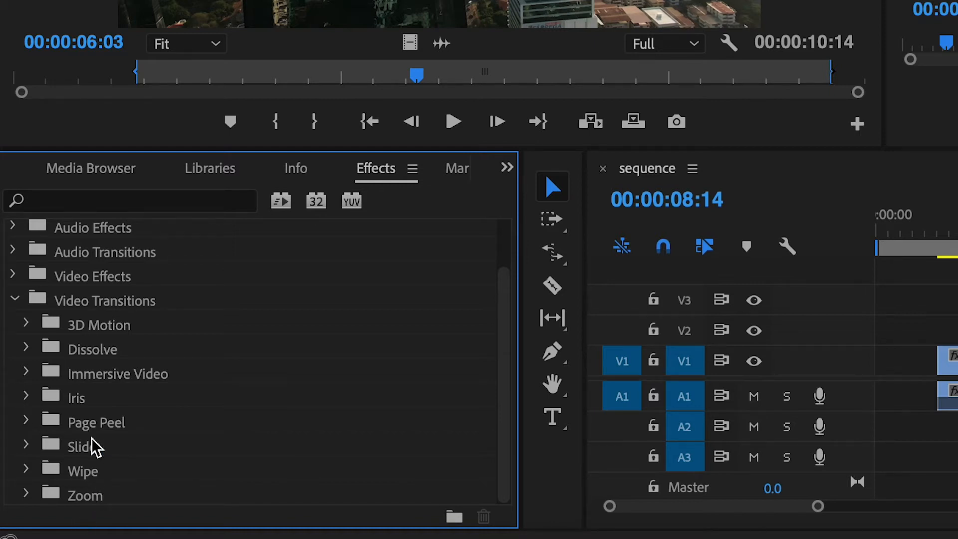
click(27, 348)
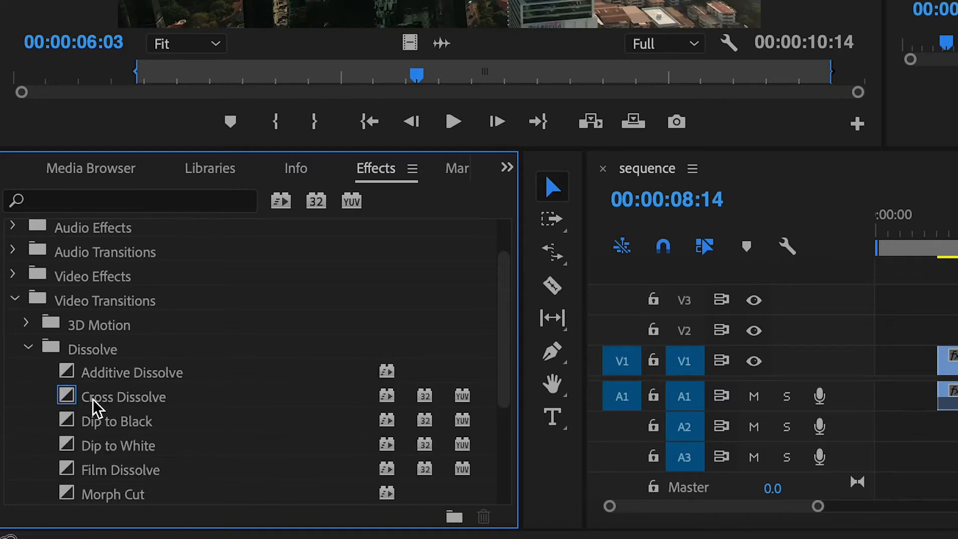
Apply the Cross Dissolve transition to the cut between the first Pexels clip and the Mercedes clip on V1.
drag(69, 397, 77, 396)
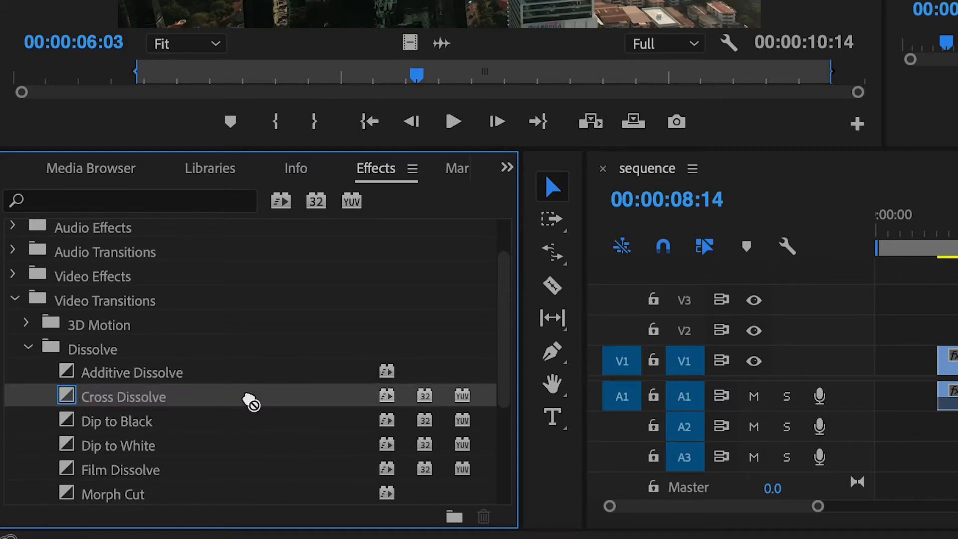
drag(249, 401, 925, 344)
drag(572, 446, 568, 439)
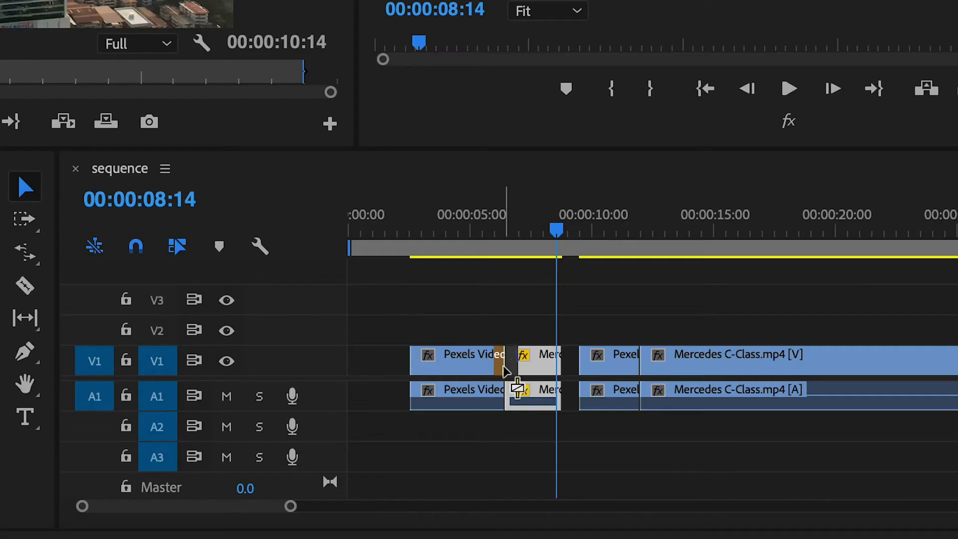
drag(505, 370, 507, 365)
Examine the Cross Dissolve on the timeline and play the sequence from just before it.
click(501, 229)
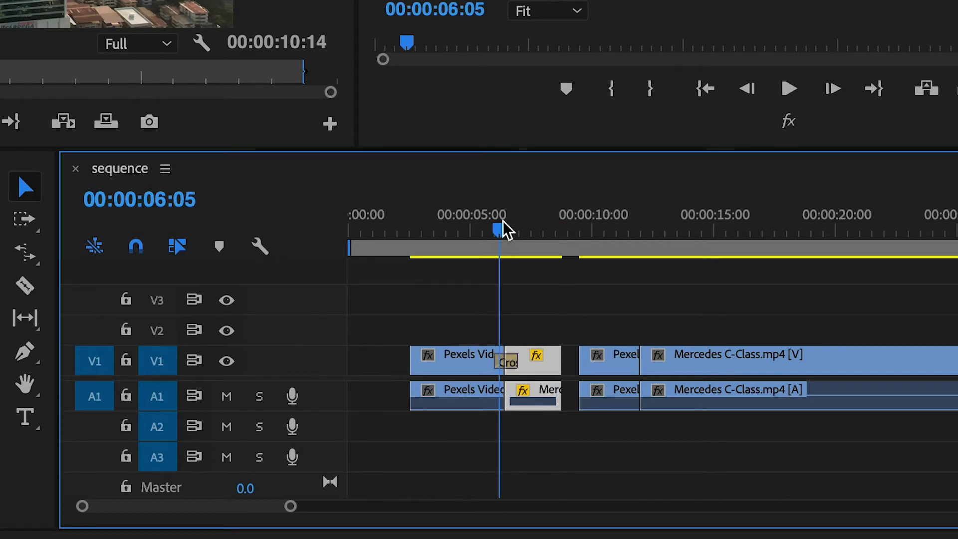
key(=)
key(=)
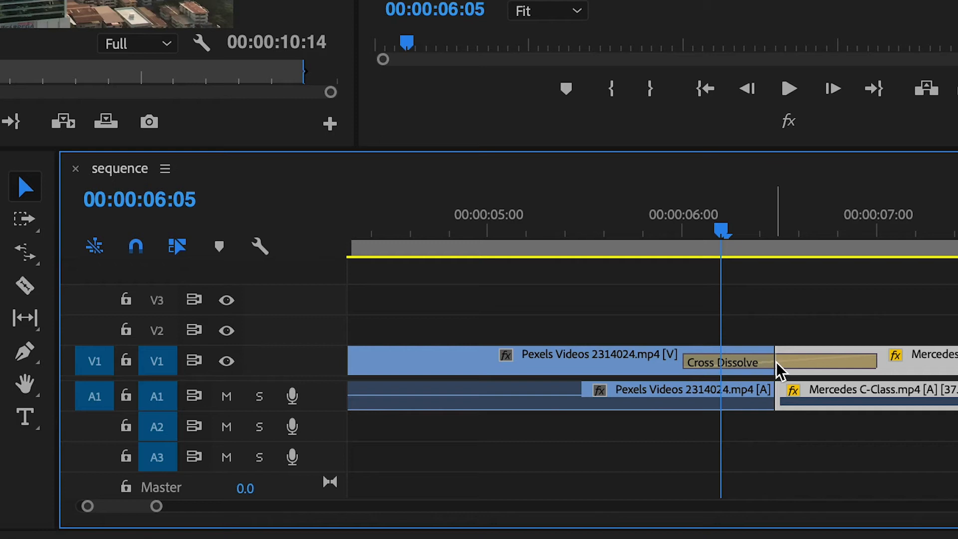
key(minus)
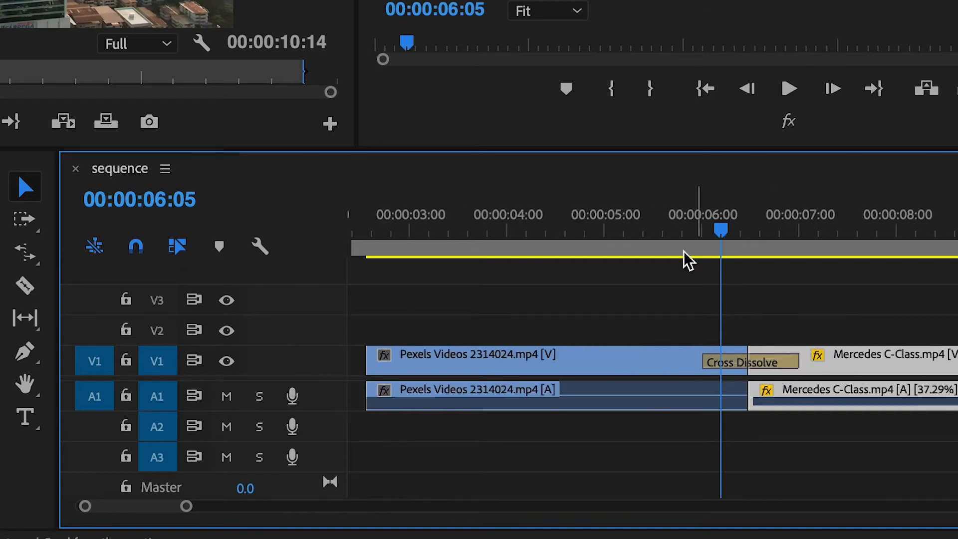
click(664, 236)
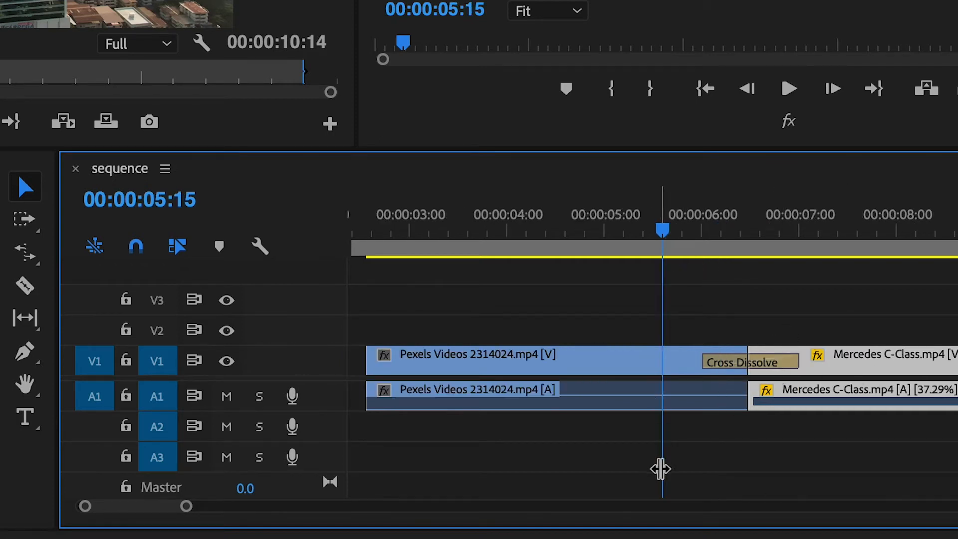
key(space)
key(space)
drag(658, 361, 766, 365)
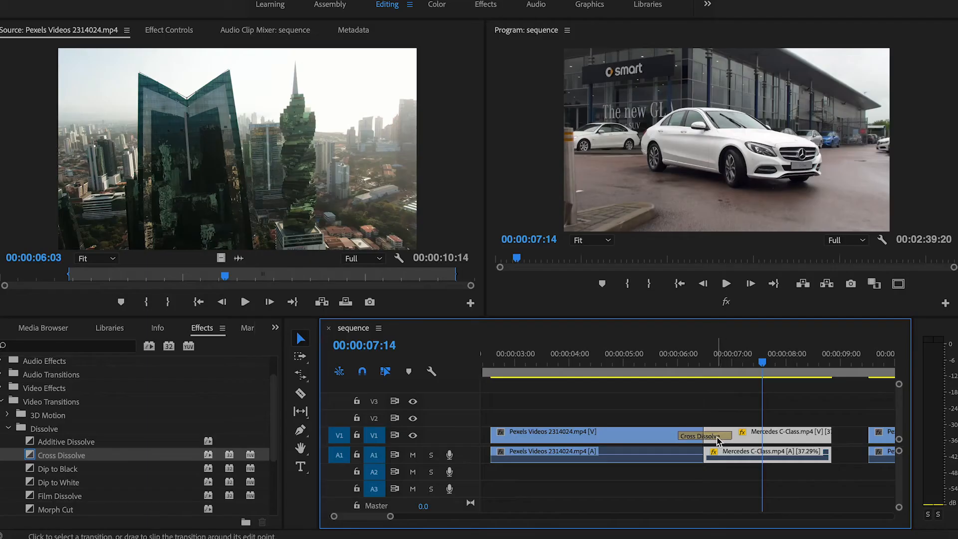
Delete the Cross Dissolve between the two clips and apply the default transition at that same cut.
click(718, 438)
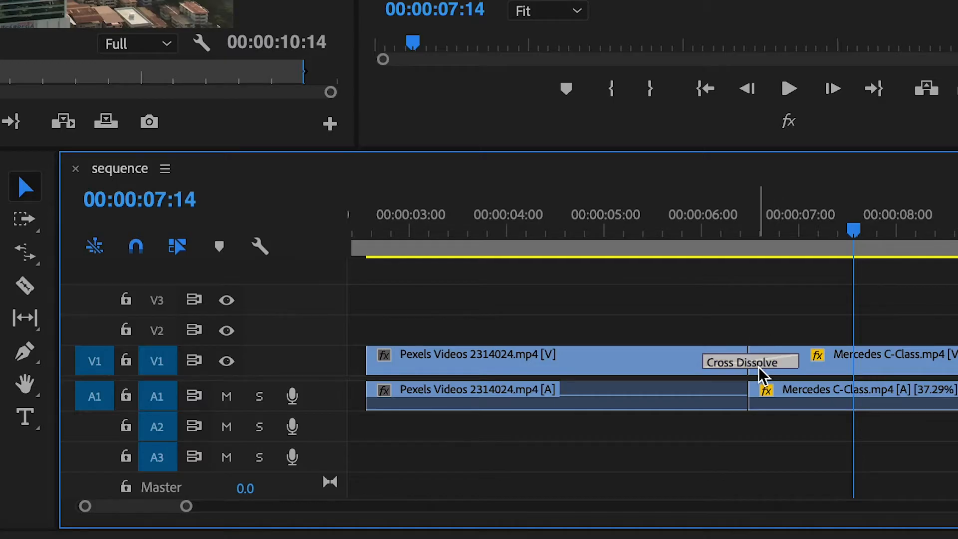
key(Delete)
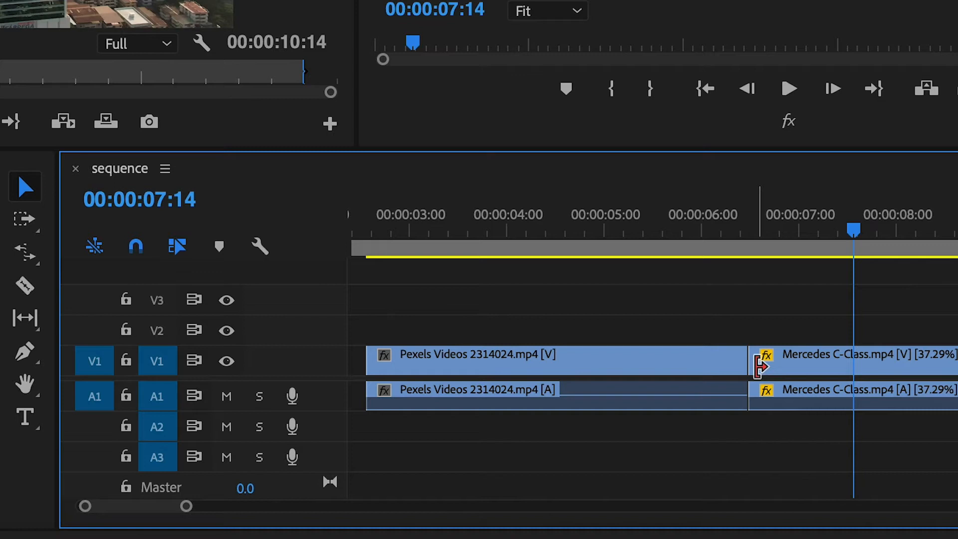
key(Up)
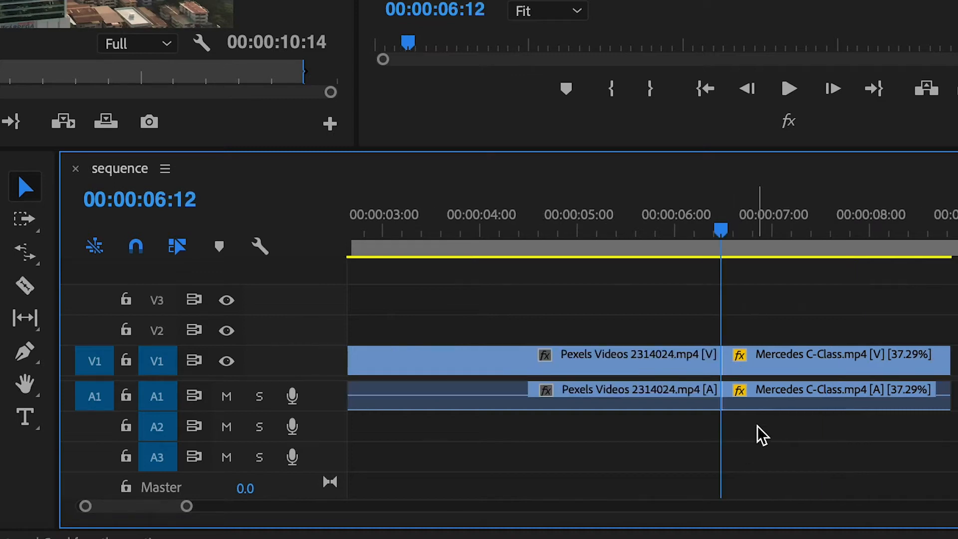
drag(764, 306, 699, 402)
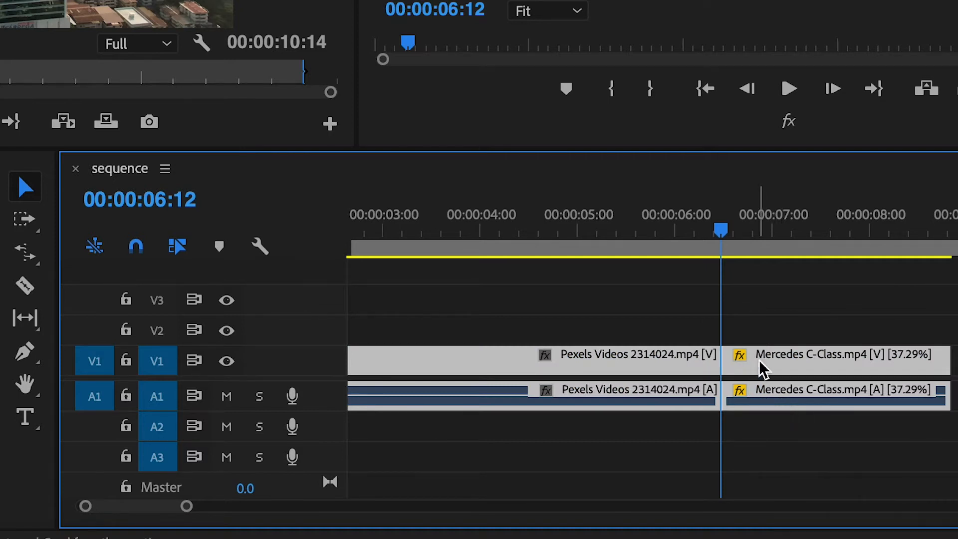
click(766, 318)
key(ctrl+d)
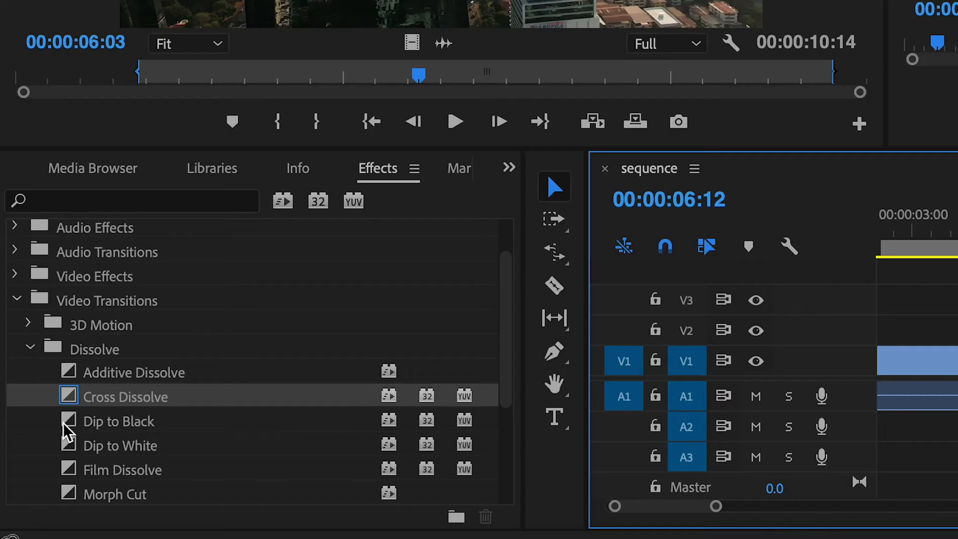
Replace the Cross Dissolve at the cut with the Dip to Black transition and play across it.
drag(507, 316, 507, 369)
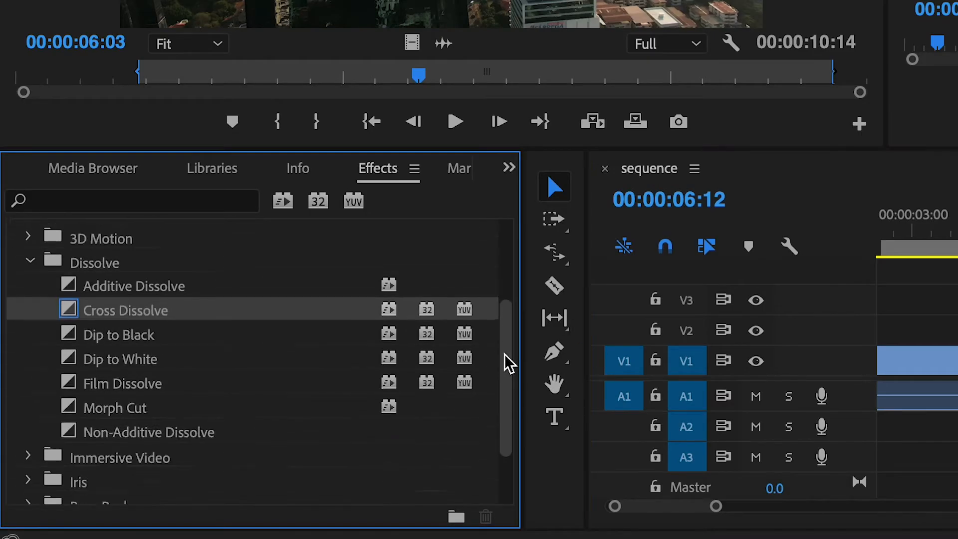
click(42, 373)
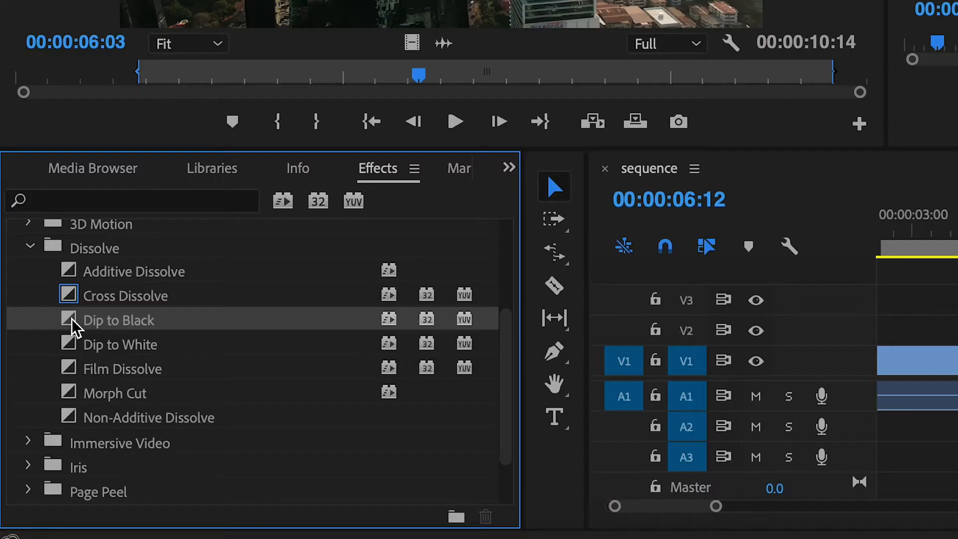
drag(407, 377, 957, 368)
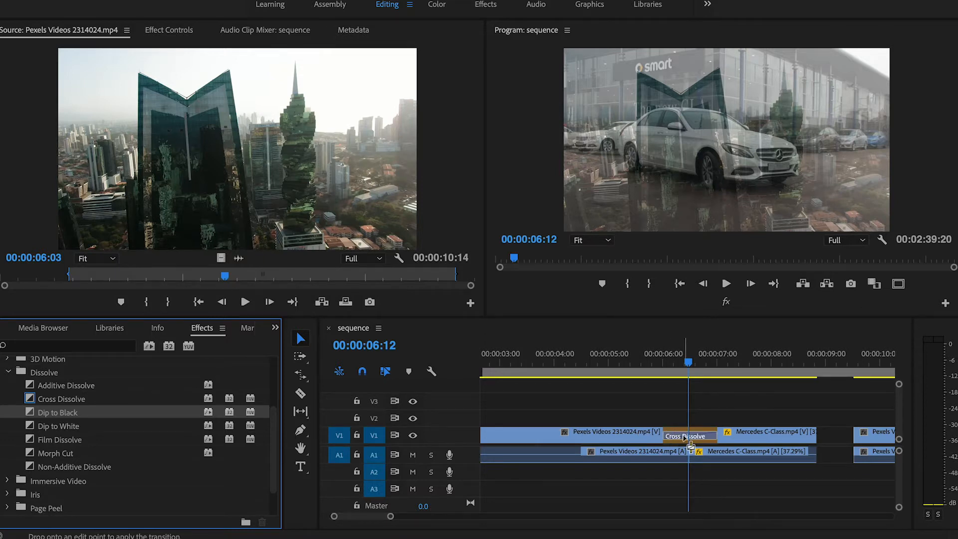
drag(690, 438, 690, 440)
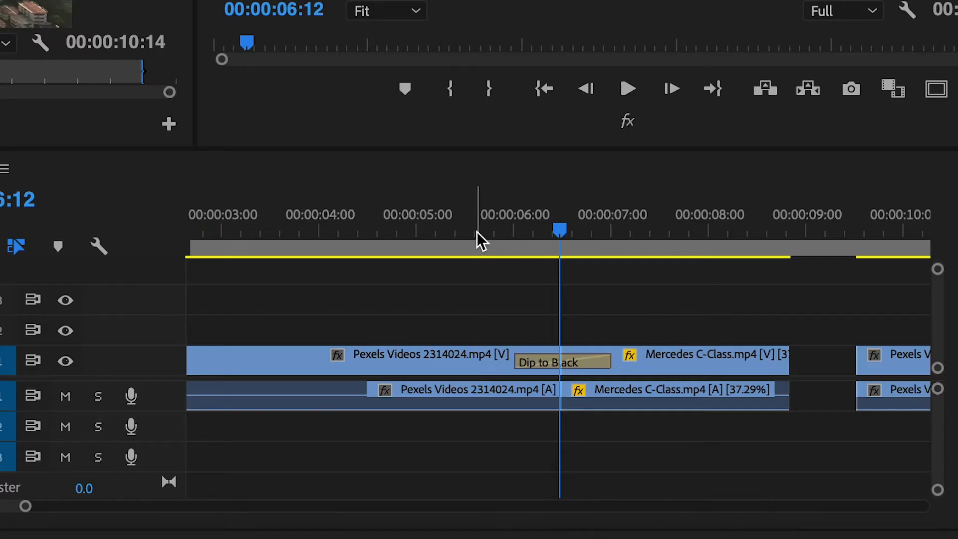
click(641, 367)
key(space)
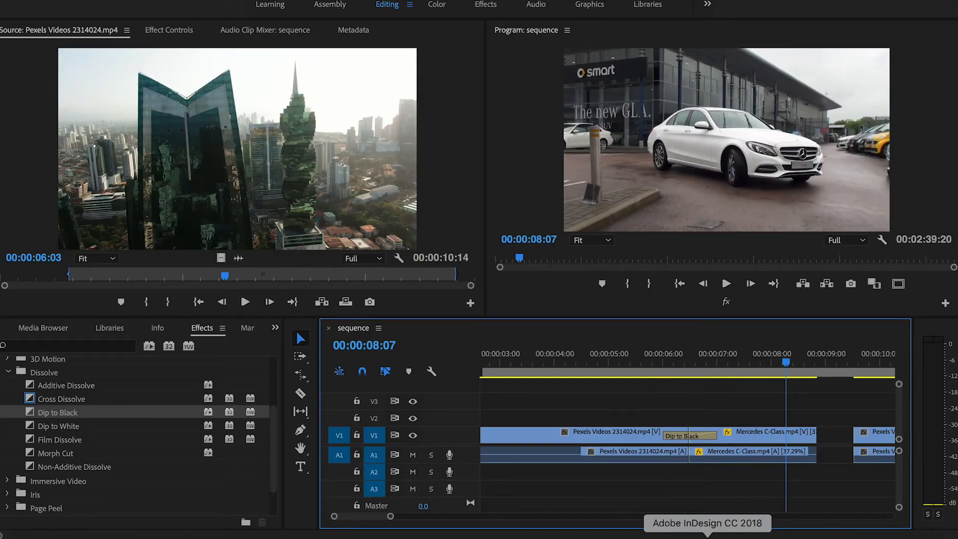
Set Dip to Black as the default transition.
drag(704, 403, 675, 451)
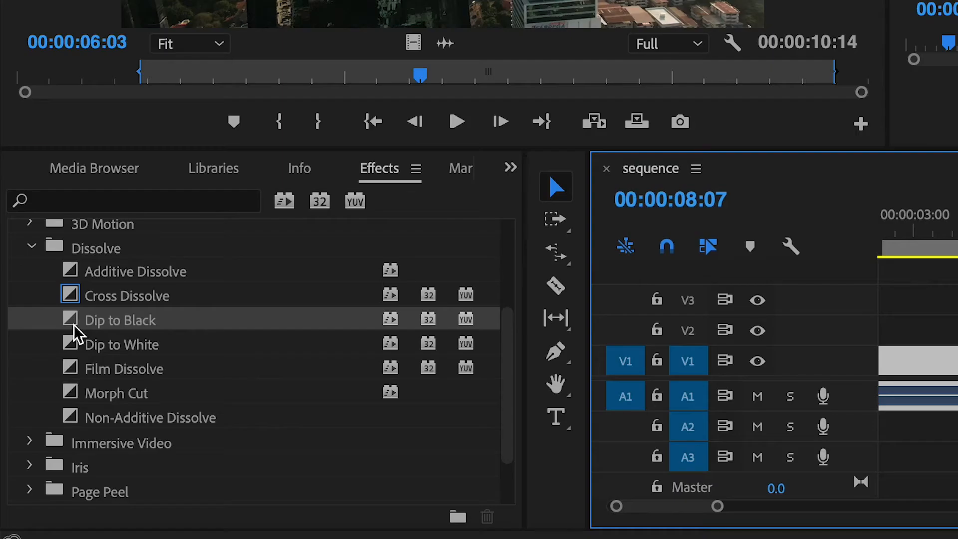
click(74, 325)
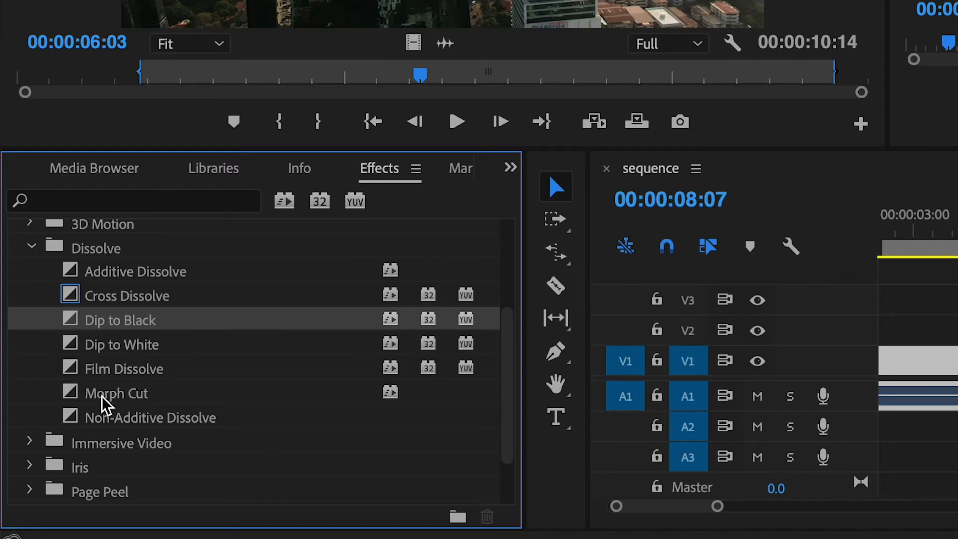
right_click(72, 324)
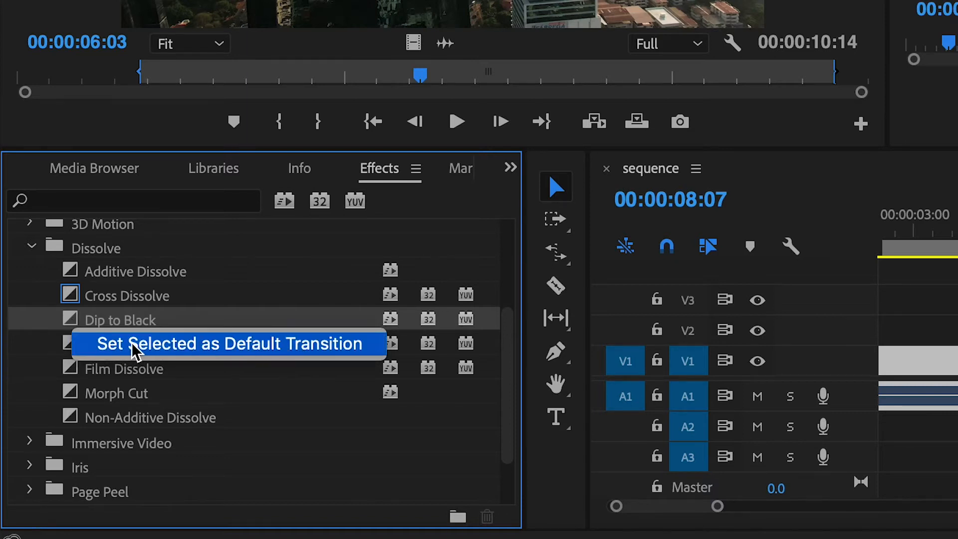
click(289, 344)
click(155, 368)
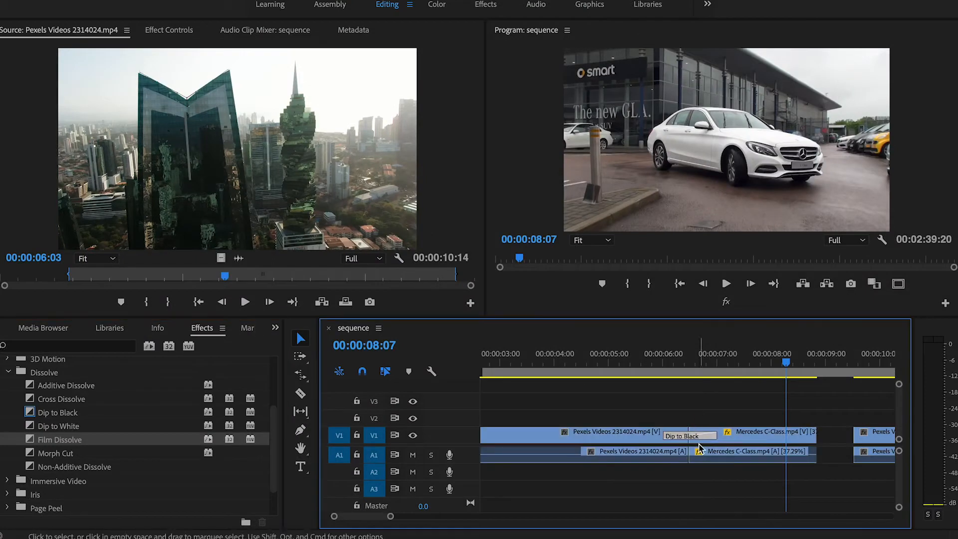
Delete the transition at the cut, then apply the default transition to both the Pexels and Mercedes clips at once.
key(Delete)
drag(663, 403, 710, 473)
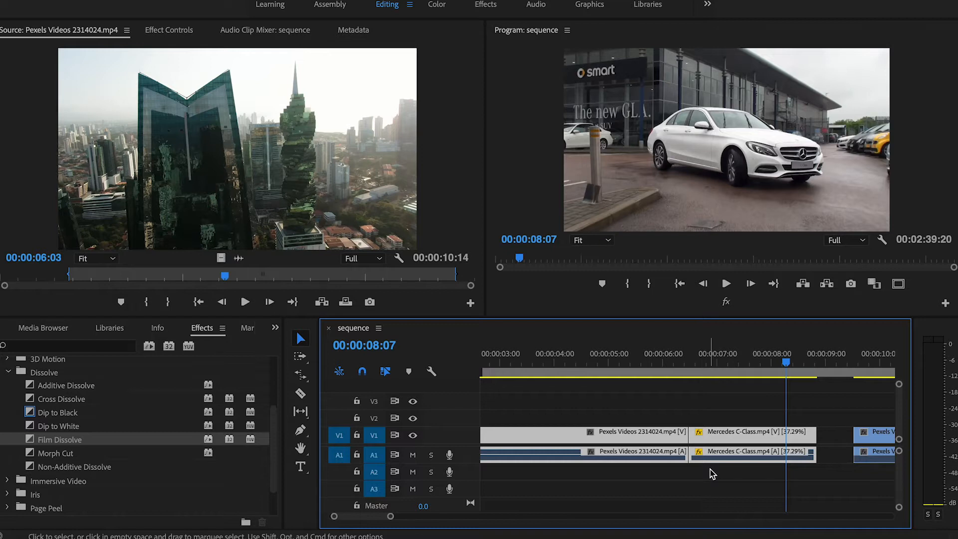
key(shift+d)
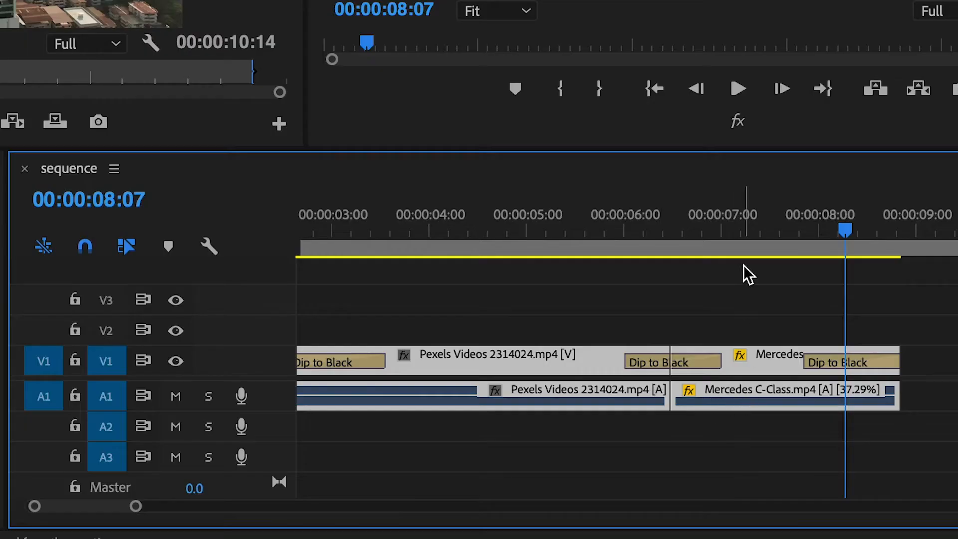
Play the sequence from before the first clip to review the Dip to Black transitions on both clips.
drag(721, 300, 554, 453)
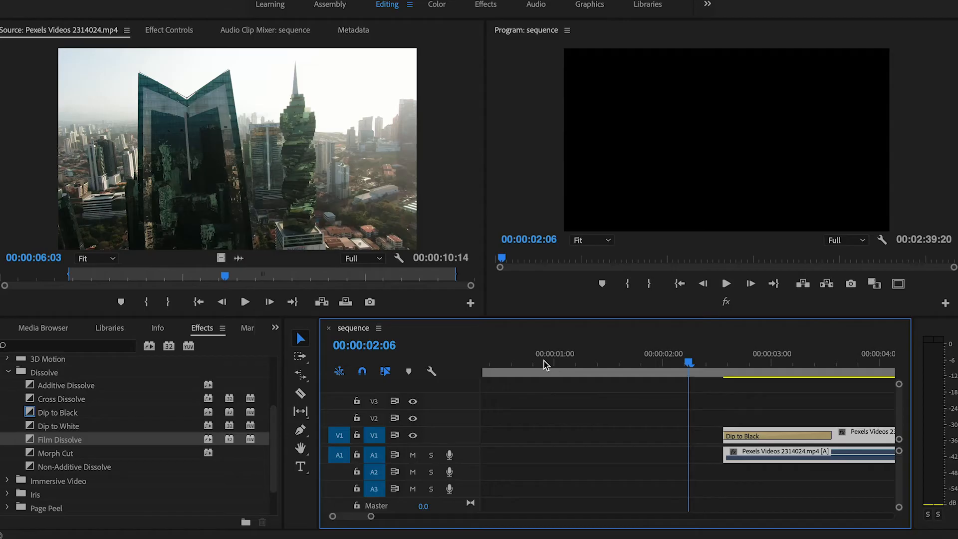
key(space)
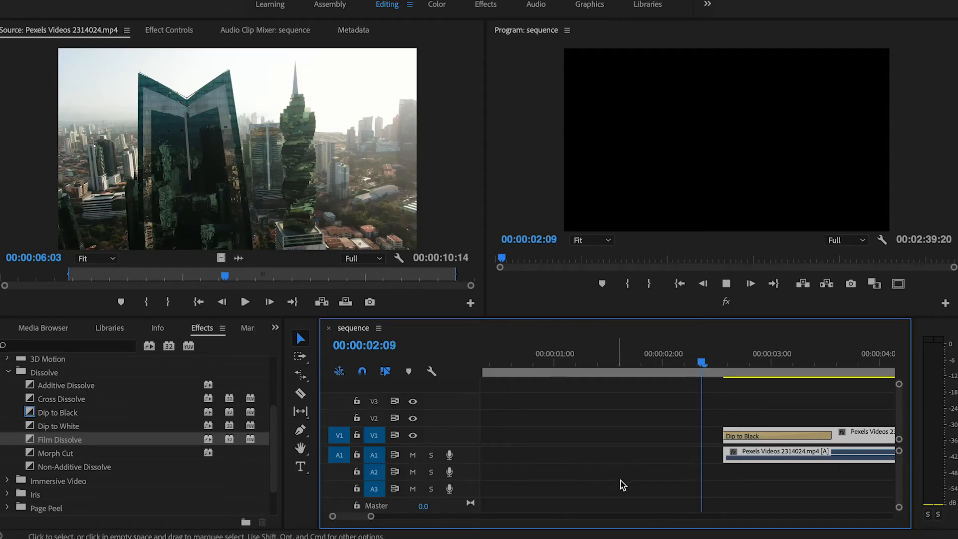
key(minus)
click(607, 363)
key(space)
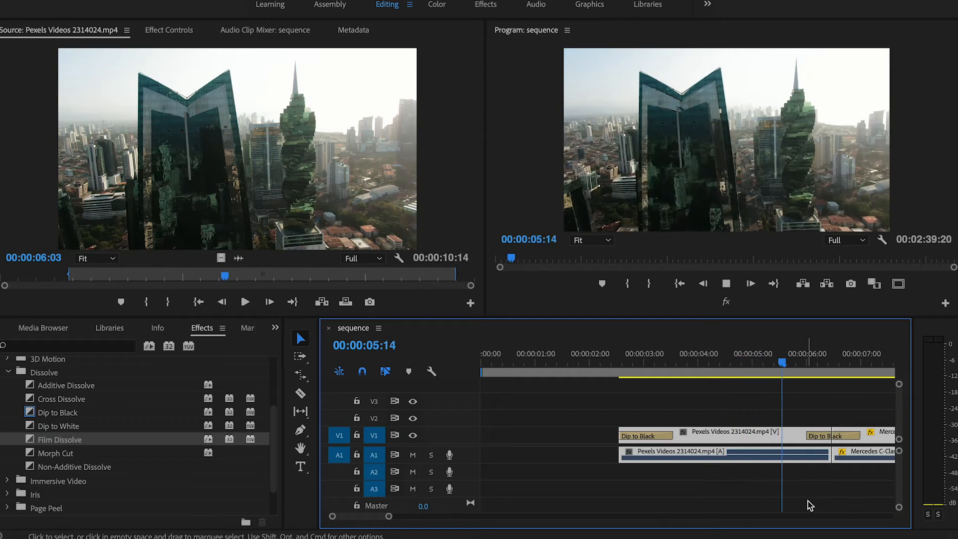
scroll(810, 506, right, 4)
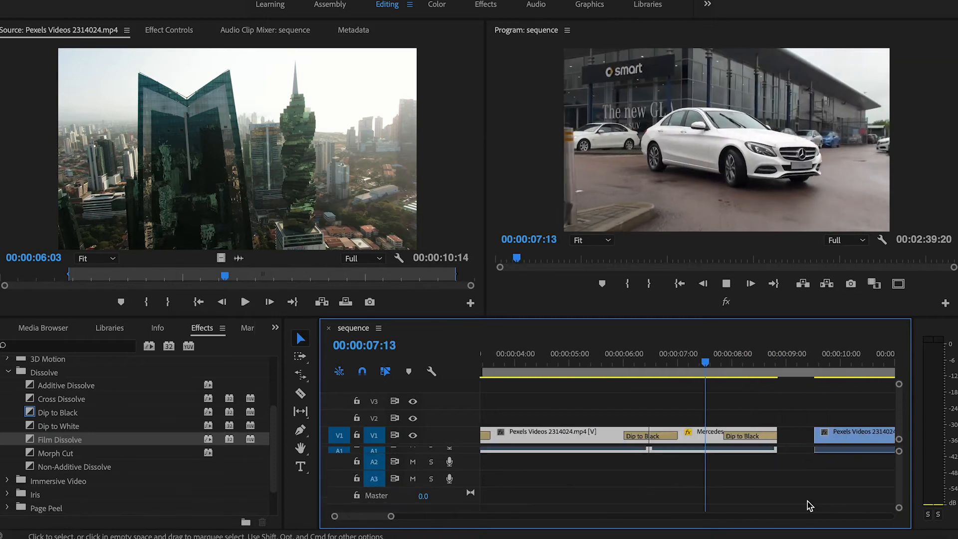
Stop playback and delete all three Dip to Black transitions from the first Pexels and Mercedes clips.
key(space)
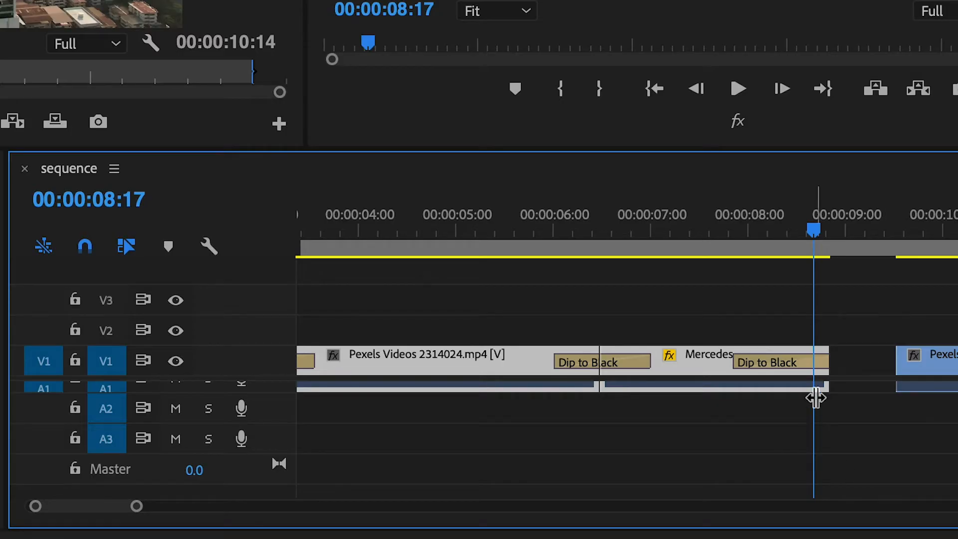
click(818, 428)
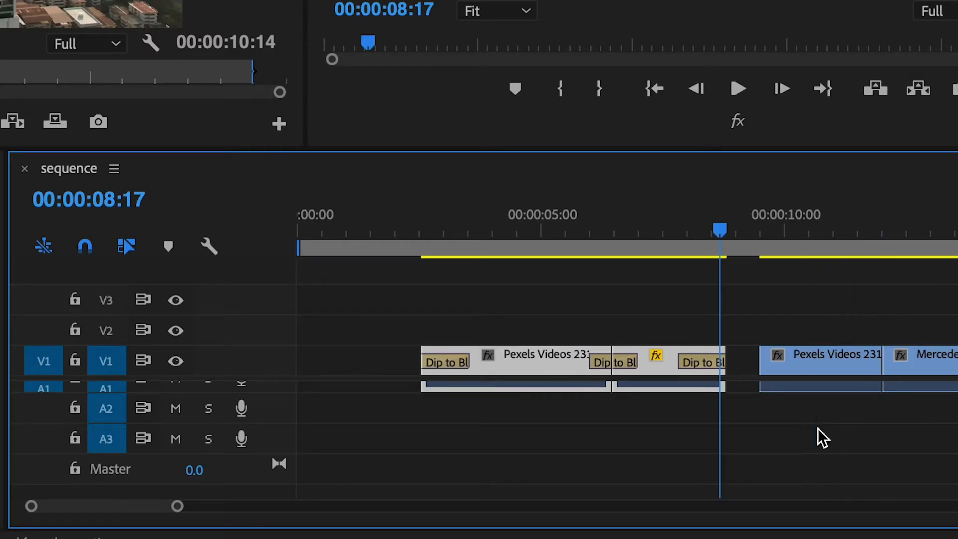
click(628, 235)
key(=)
key(-)
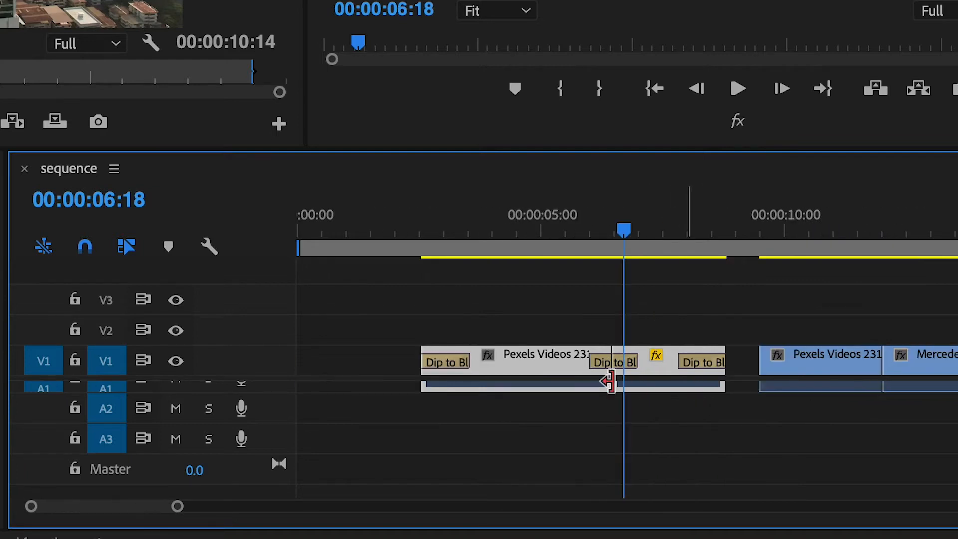
click(448, 364)
key(Delete)
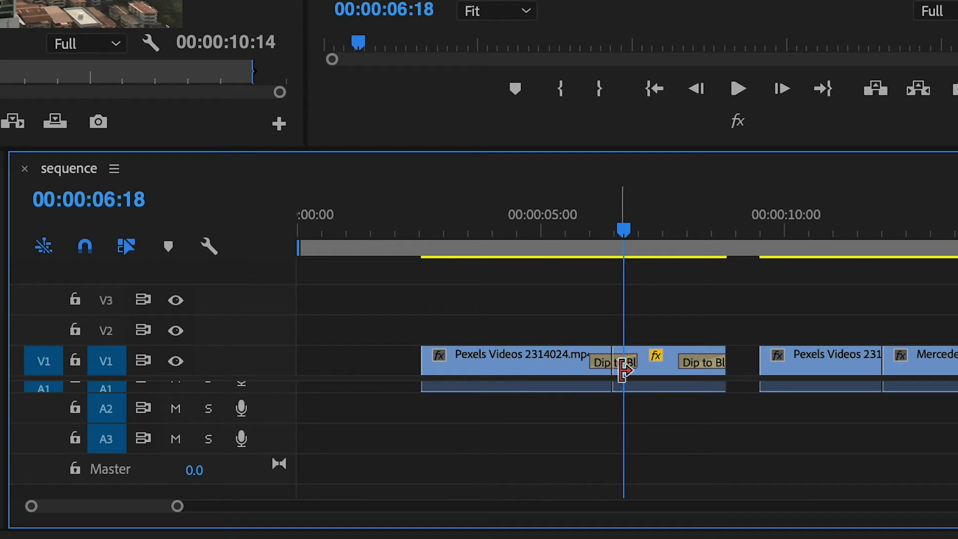
key(Delete)
click(712, 364)
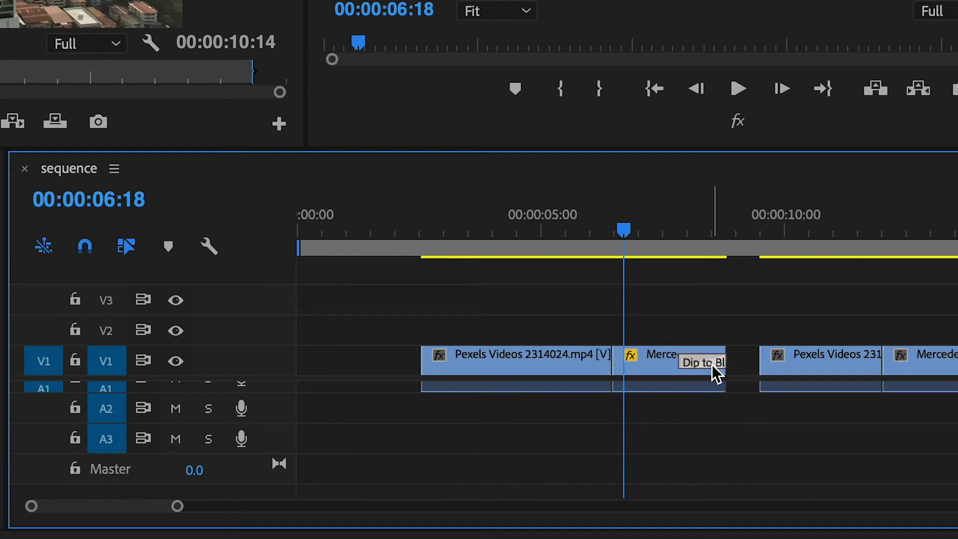
key(Delete)
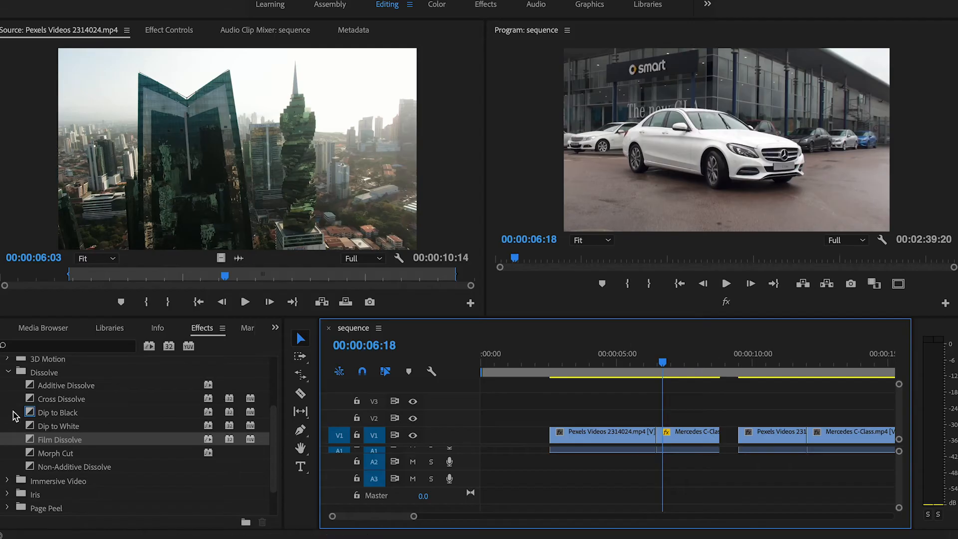
Apply the Cross Dissolve transition to the cut between the first Pexels and Mercedes clips, with the playhead placed on it.
drag(31, 400, 48, 407)
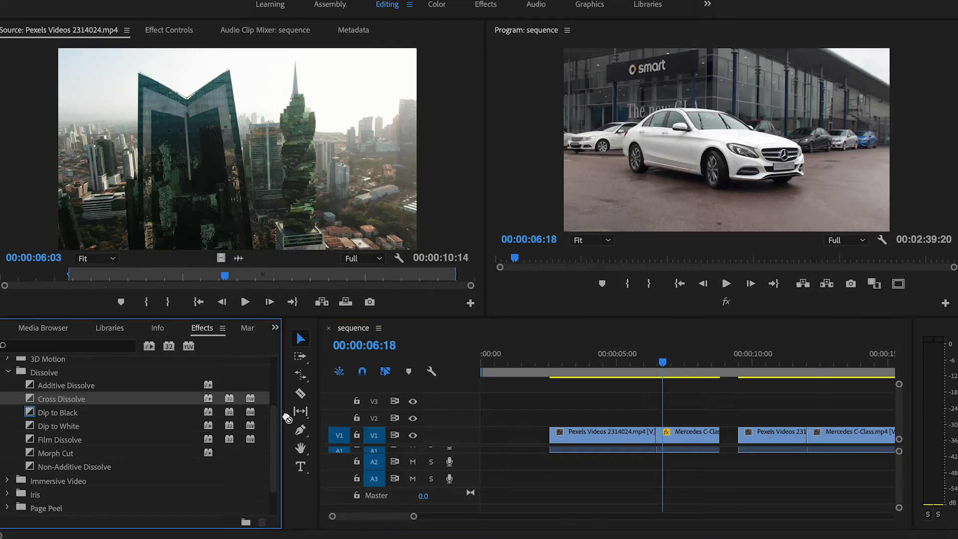
drag(288, 419, 657, 437)
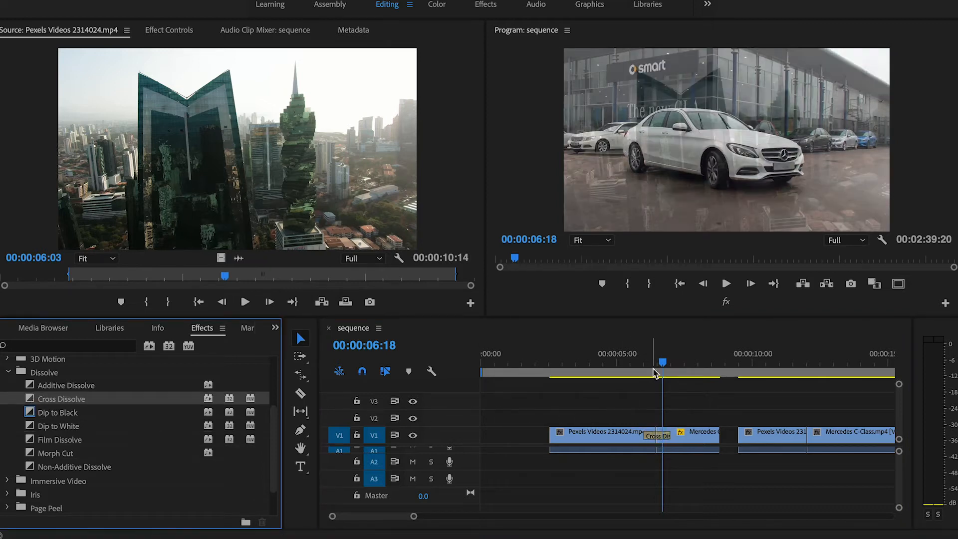
click(654, 367)
key(=)
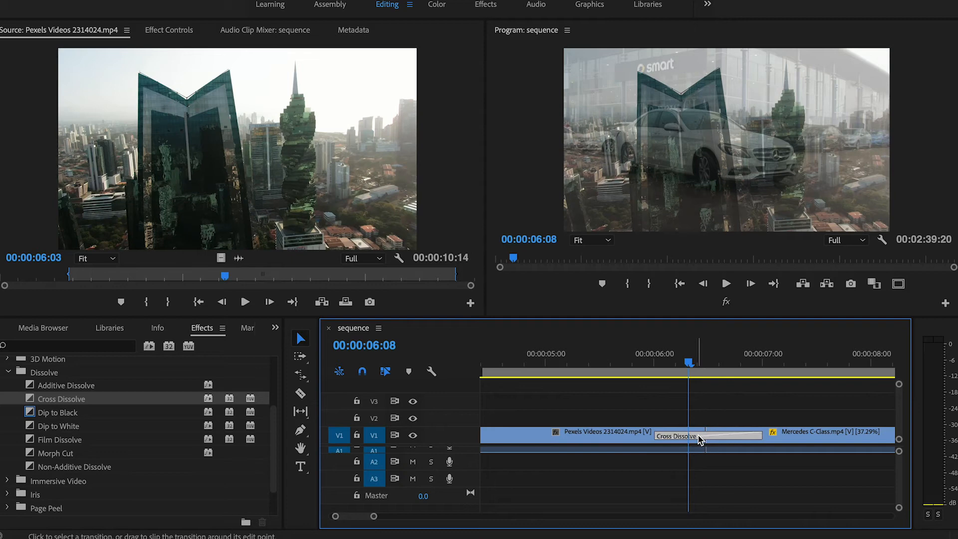
Set the Cross Dissolve's transition duration to 00:00:02:00.
right_click(699, 439)
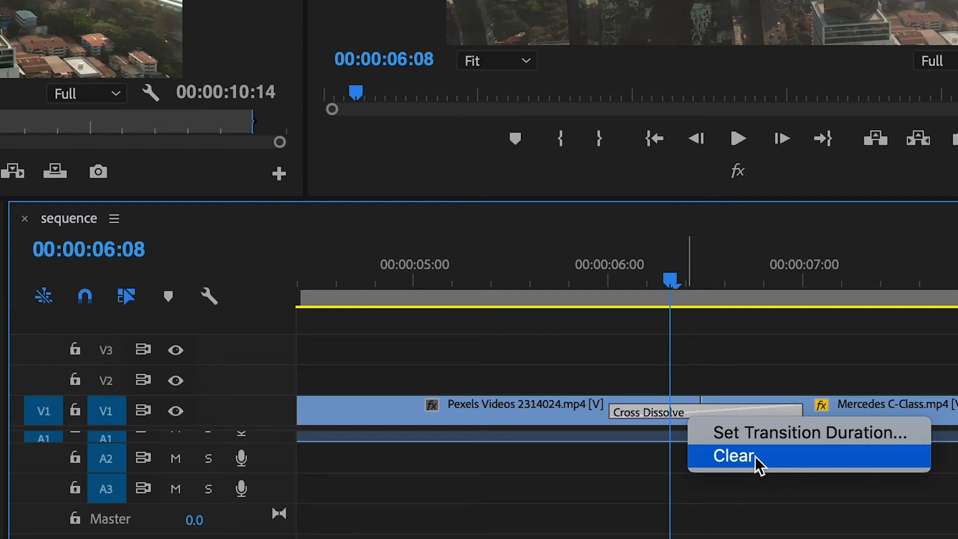
click(836, 440)
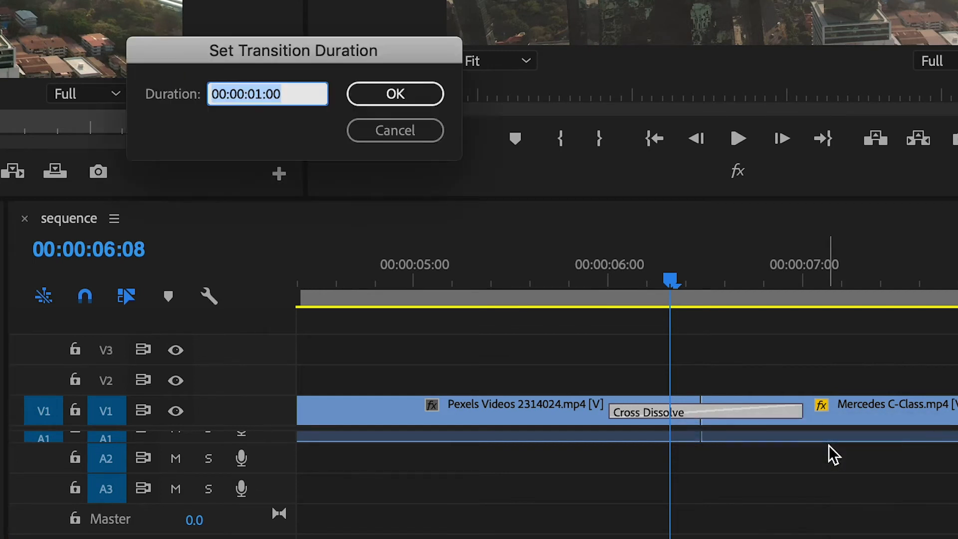
click(257, 95)
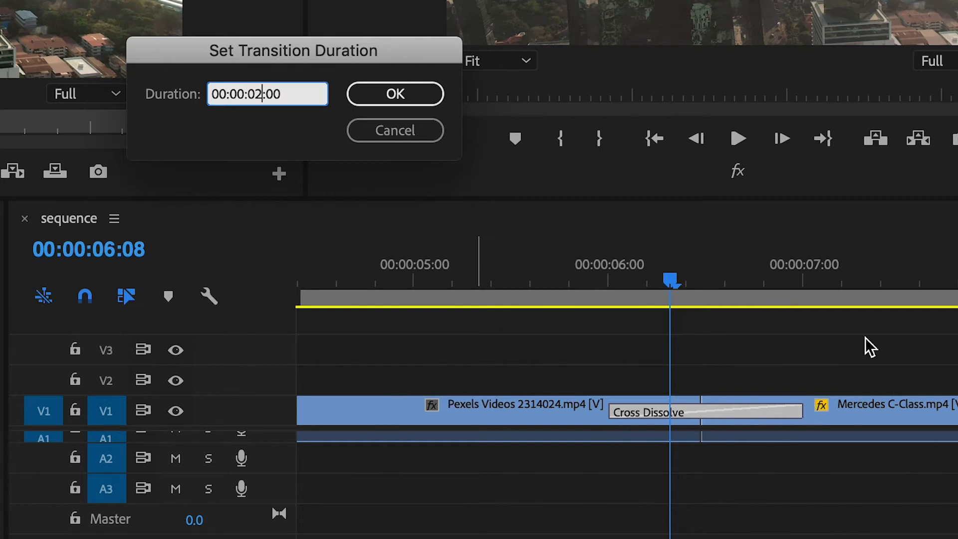
click(395, 96)
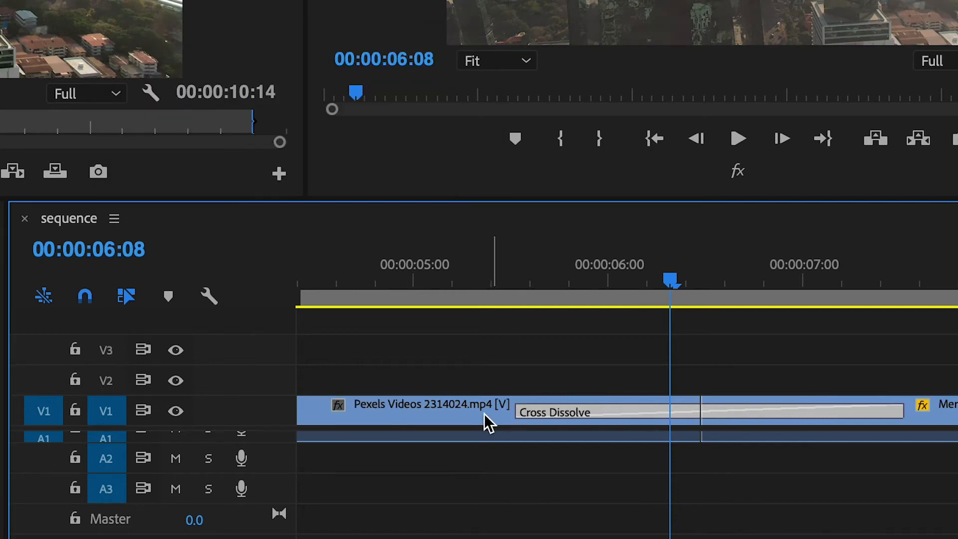
Play the sequence from about 00:00:04:21 across the lengthened Cross Dissolve to review it.
click(383, 264)
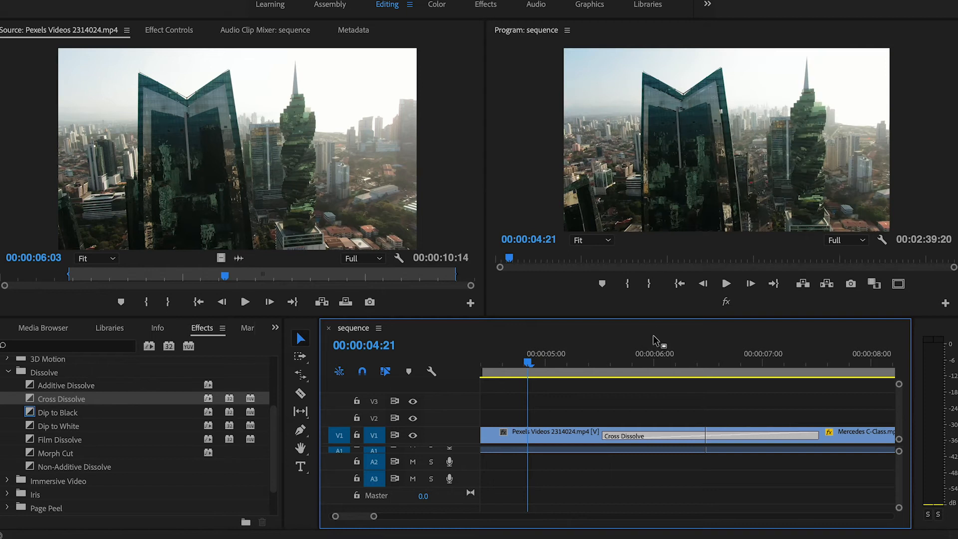
key(space)
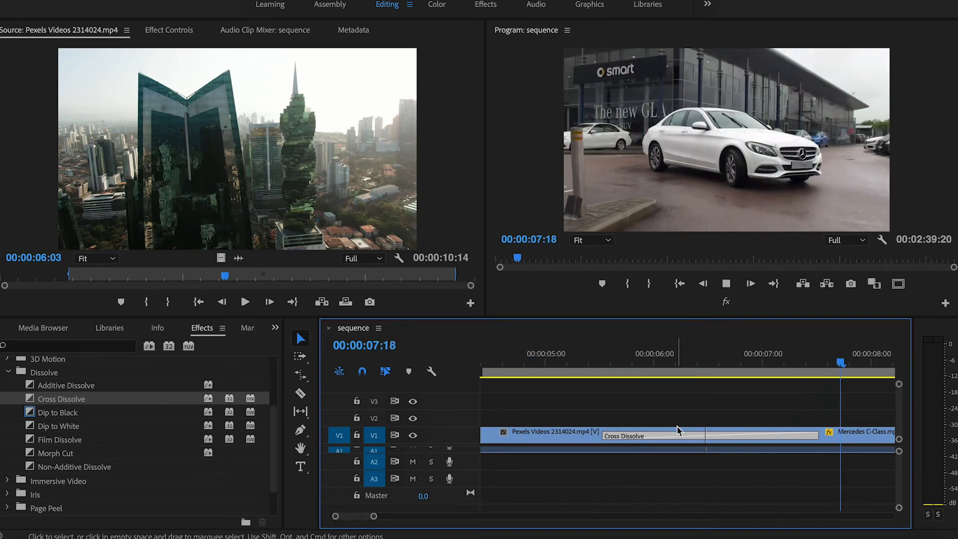
key(space)
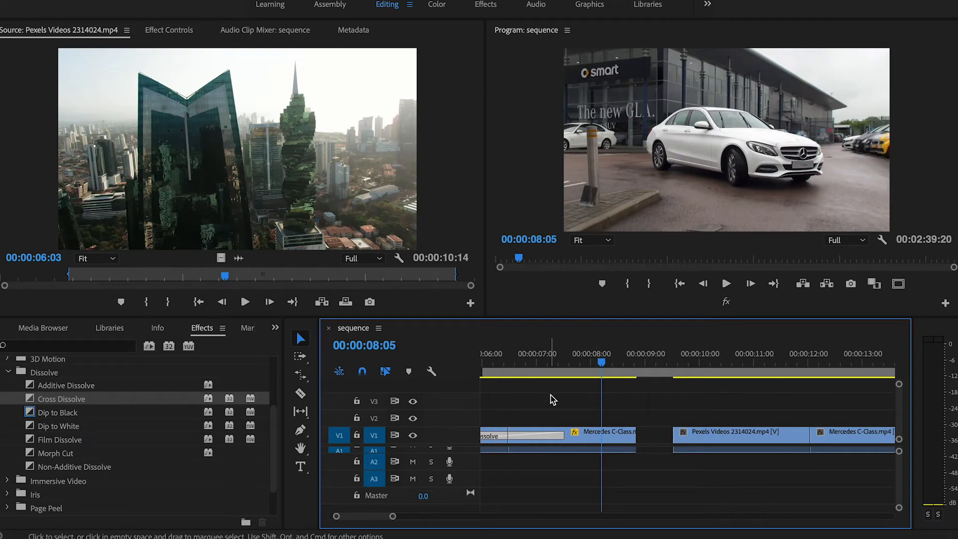
Lengthen the Cross Dissolve directly in the timeline to about 00:00:03:16, stretching its end farther into the Mercedes clip.
scroll(559, 402, up, 3)
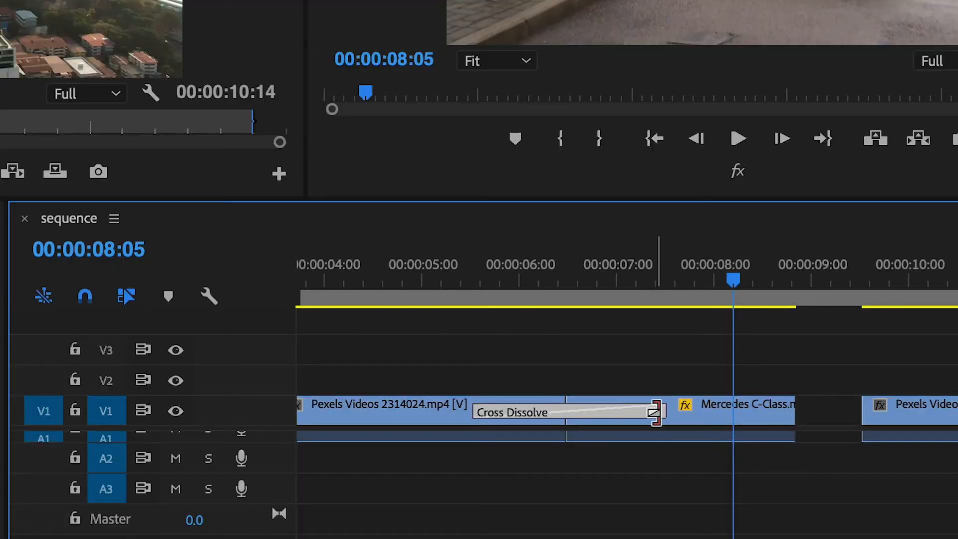
drag(678, 437, 749, 409)
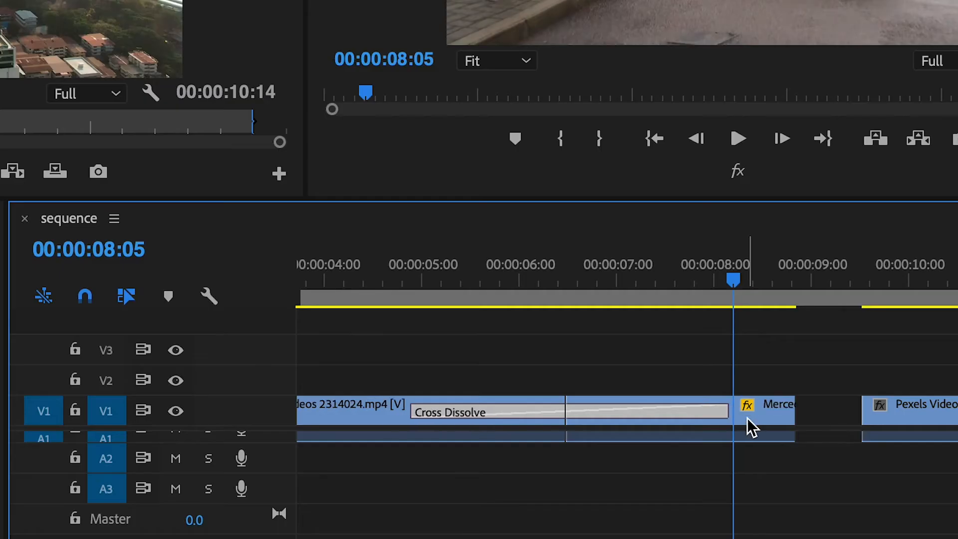
drag(721, 417, 758, 406)
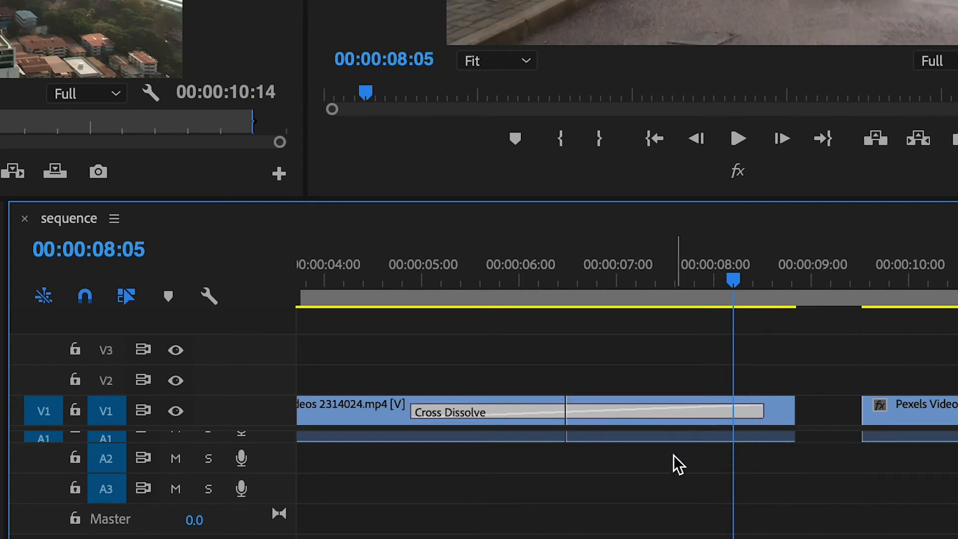
click(660, 472)
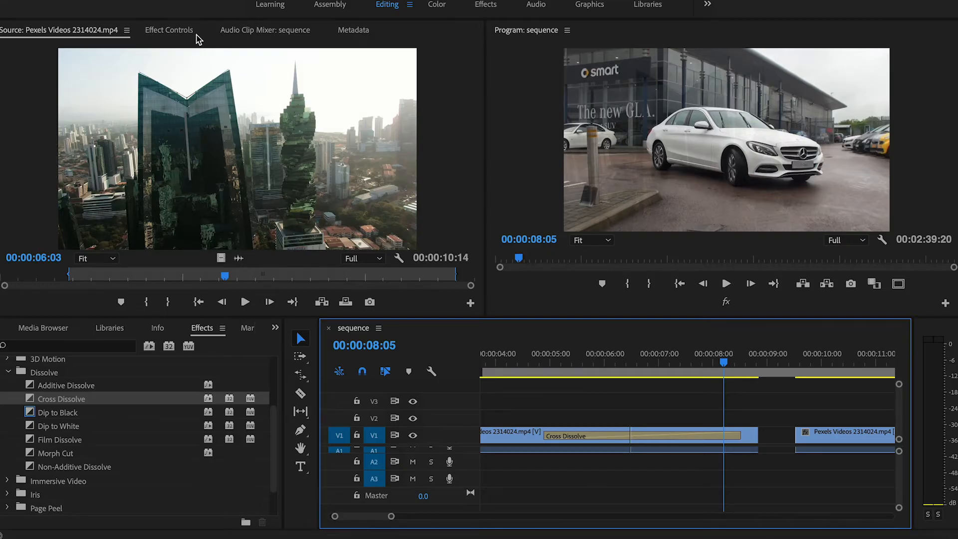
Show the Cross Dissolve's effect controls and set its alignment to Center at Cut.
click(186, 33)
click(664, 437)
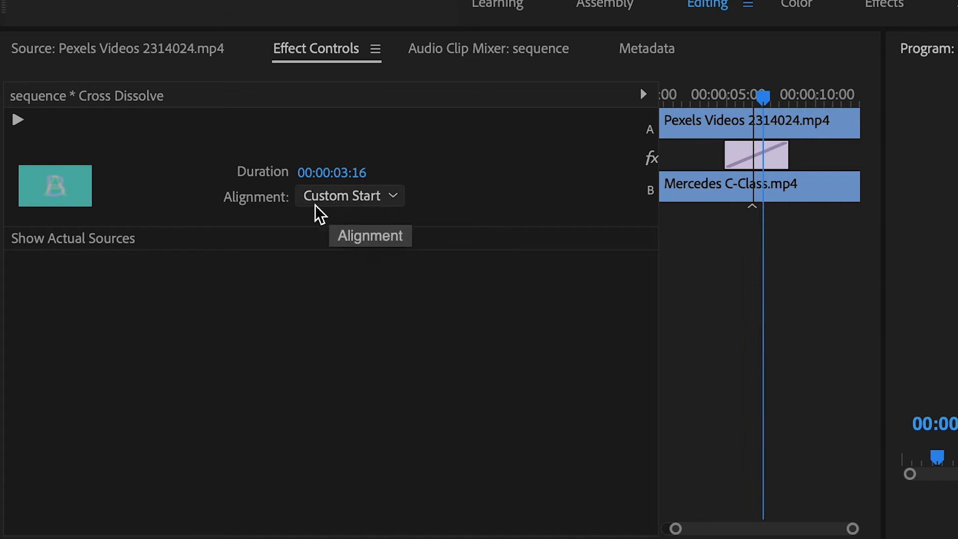
click(387, 206)
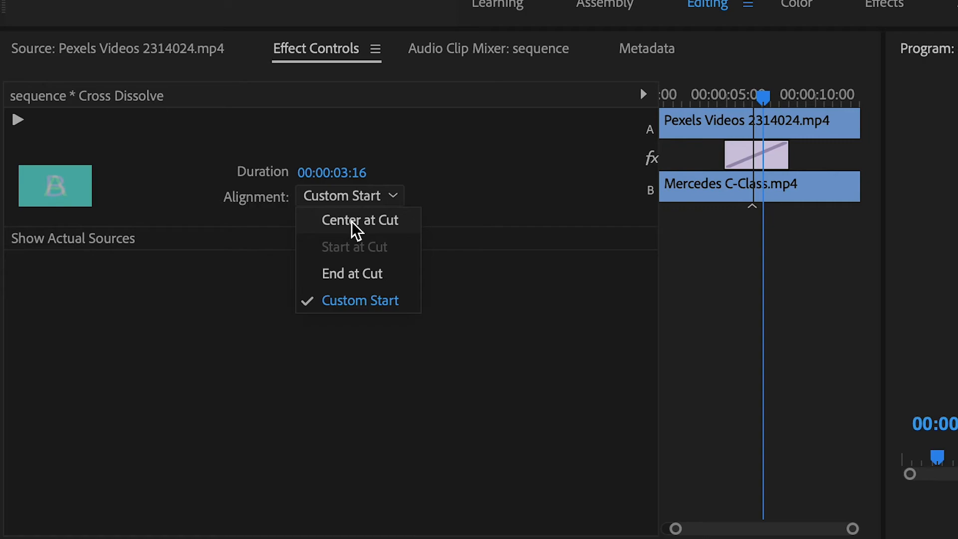
click(357, 222)
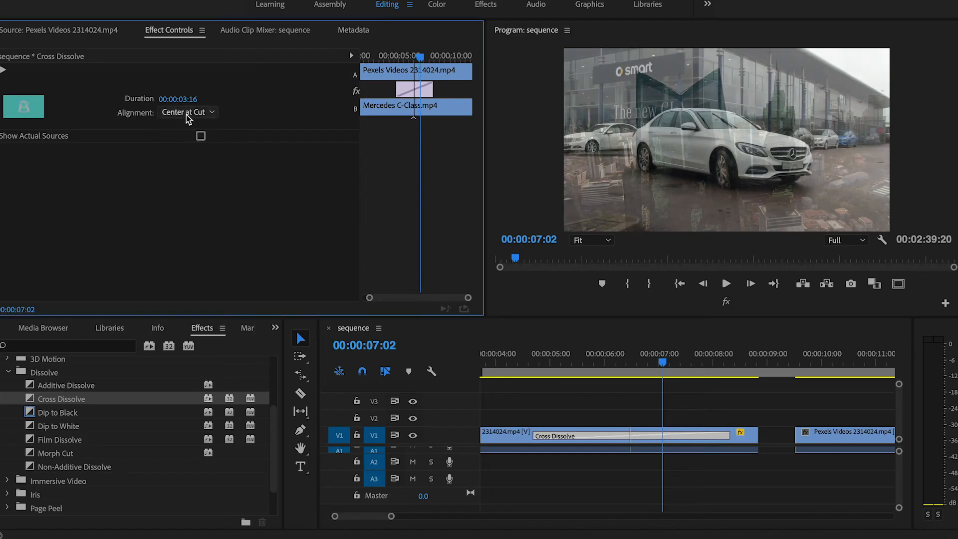
Set the Cross Dissolve's alignment to End at Cut and move the playhead into the transition to check it.
click(188, 115)
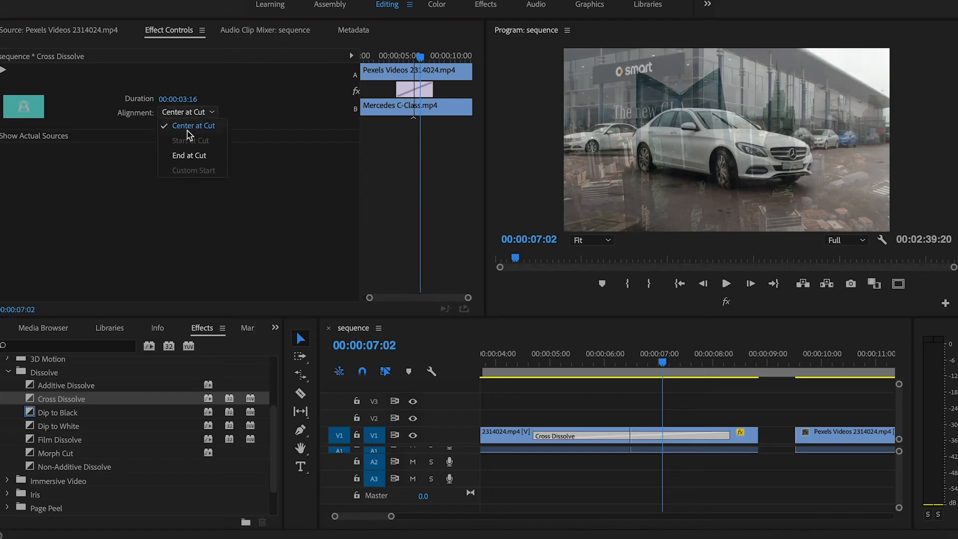
click(186, 159)
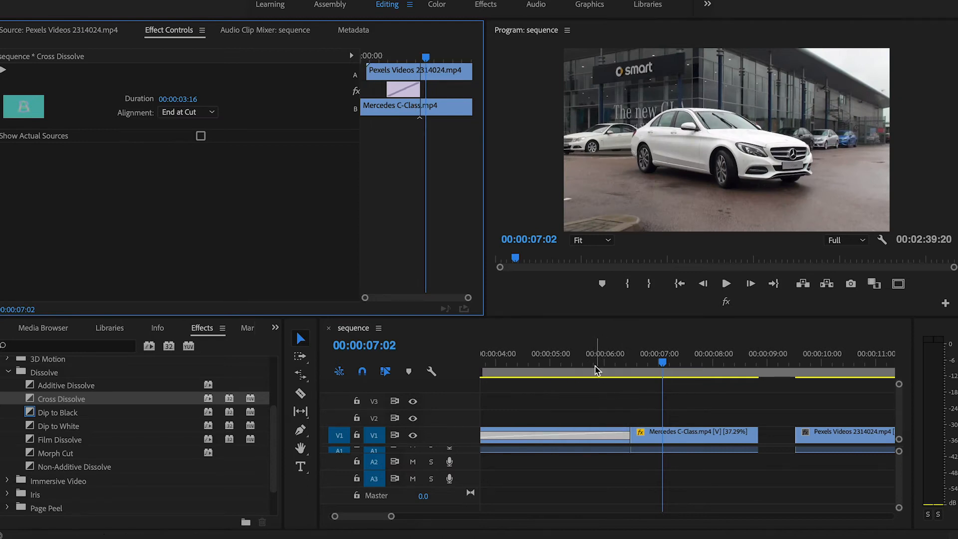
click(578, 361)
key(minus)
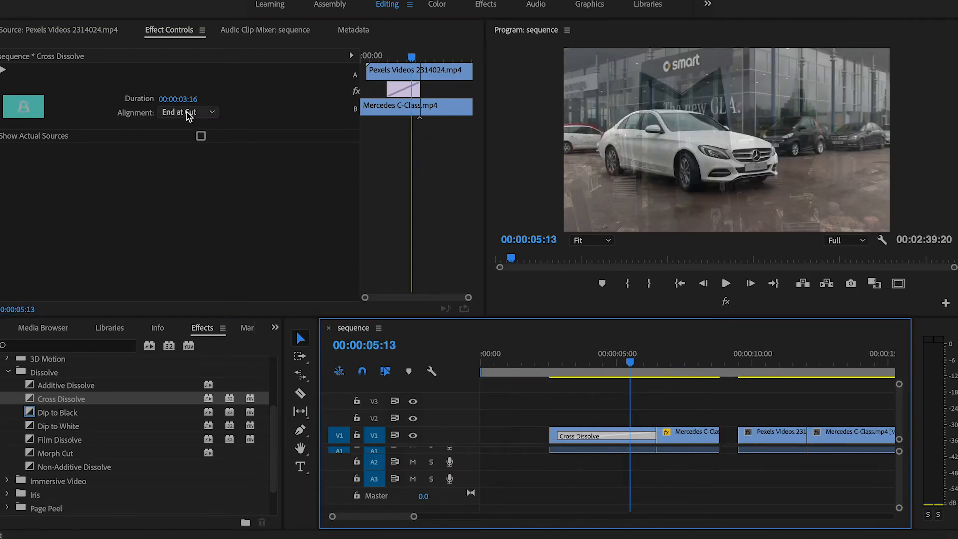
Set the Cross Dissolve's alignment back to Center at Cut and play across the transition.
click(188, 115)
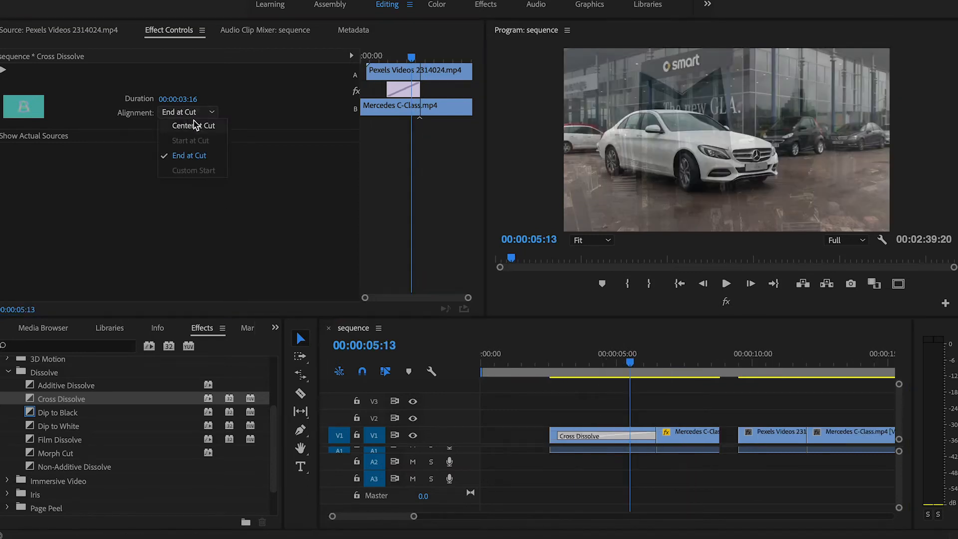
click(193, 124)
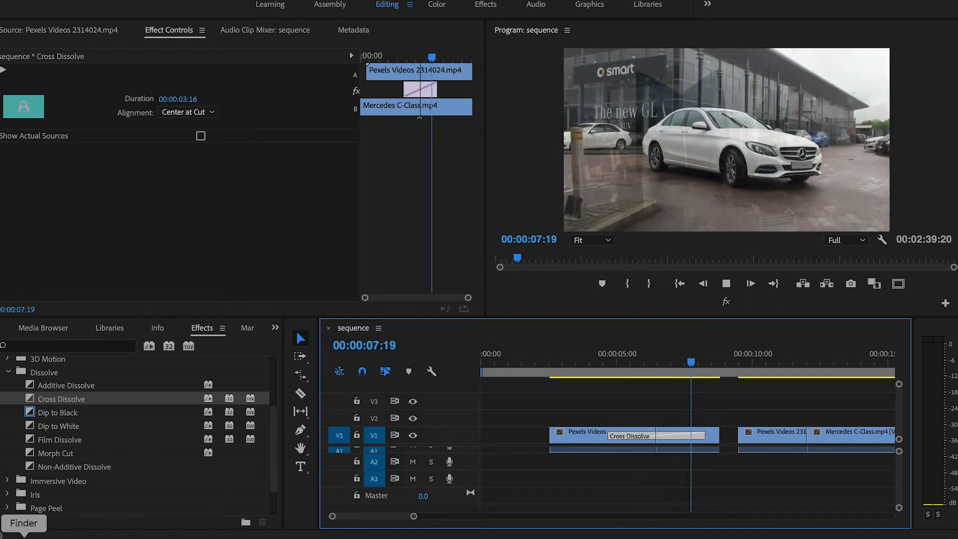
key(space)
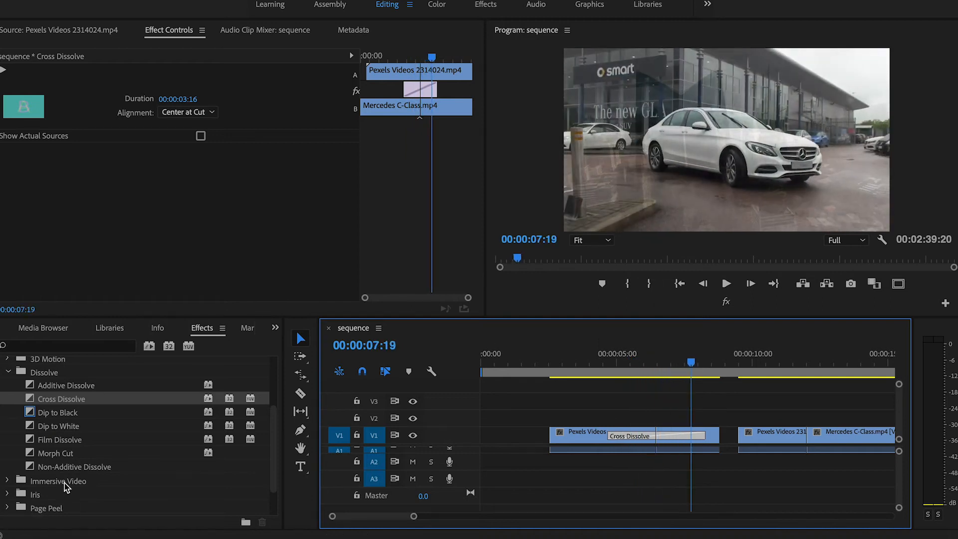
Replace the Cross Dissolve at the cut with the Cross Zoom transition from the Zoom group.
scroll(66, 482, down, 3)
click(6, 497)
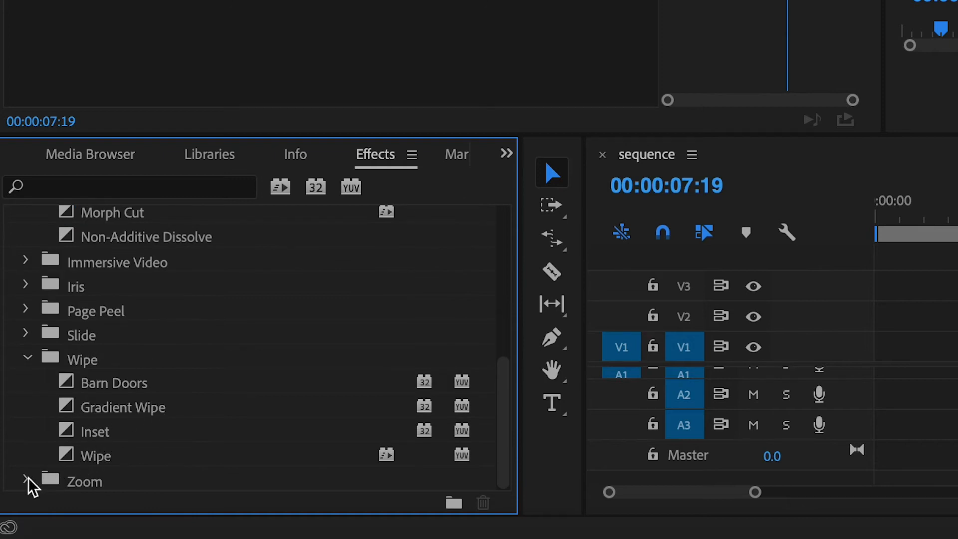
click(27, 480)
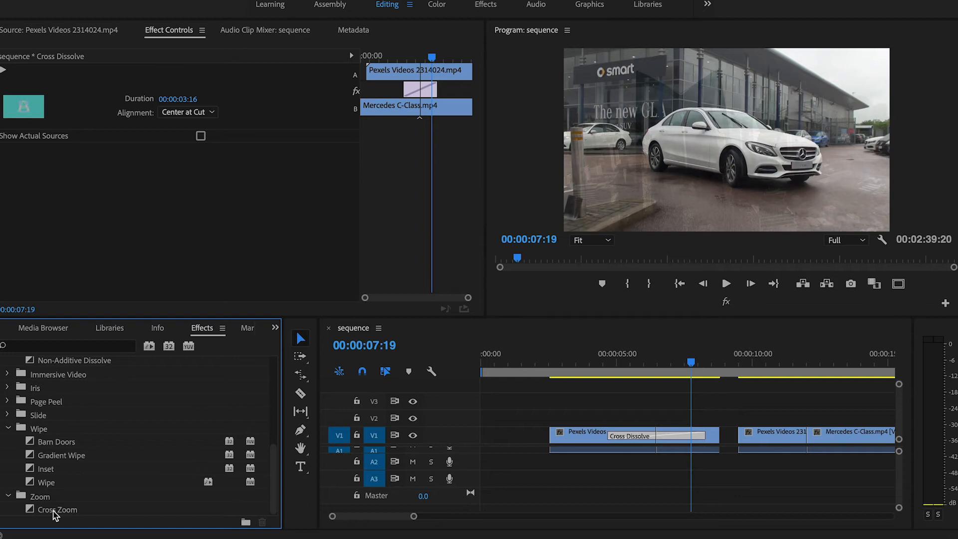
drag(53, 514, 76, 509)
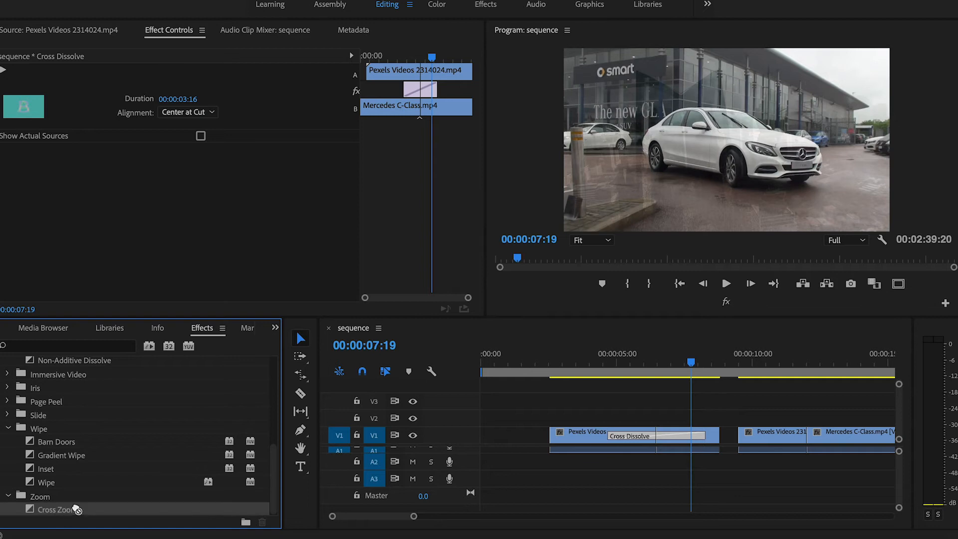
drag(414, 437, 647, 438)
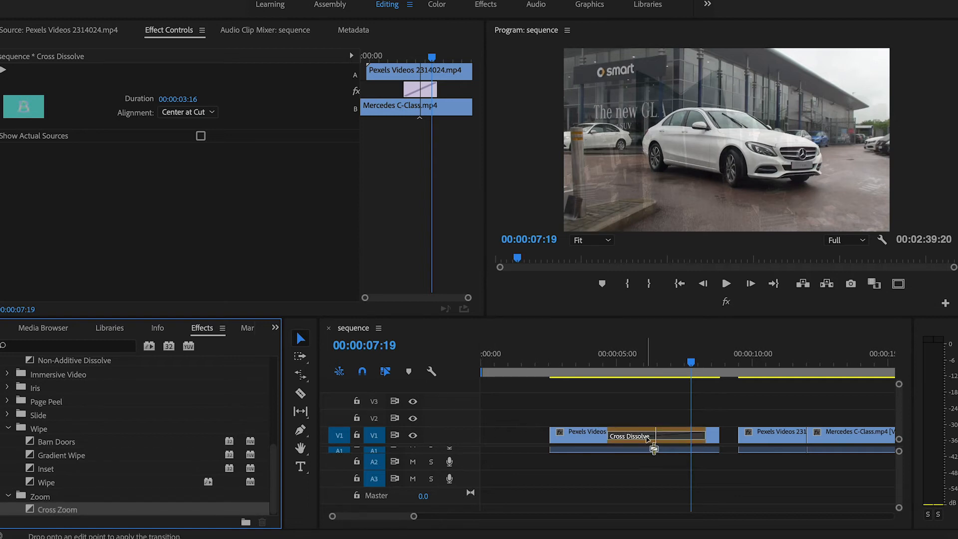
drag(648, 438, 649, 439)
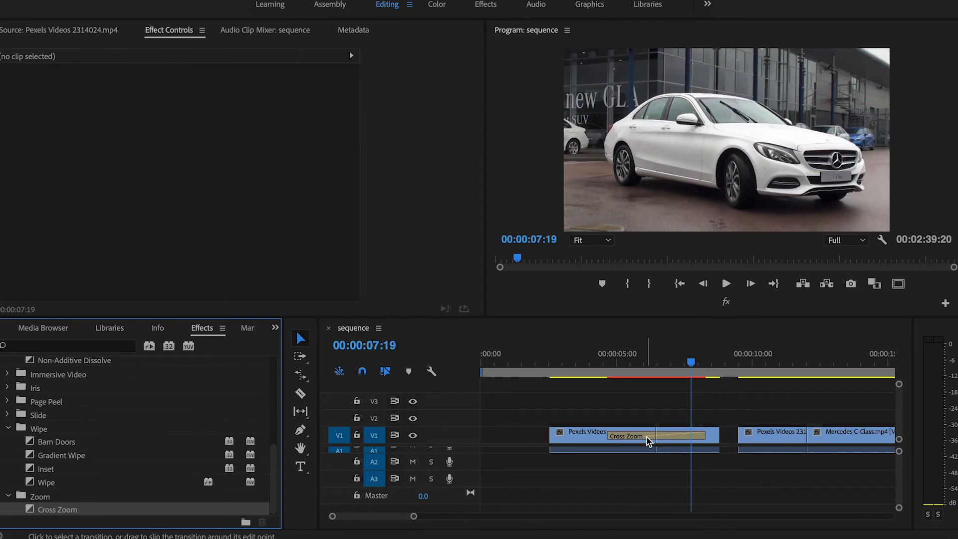
Open the Cross Zoom's transition duration setting and close it at 00:00:03:16.
click(648, 437)
right_click(665, 440)
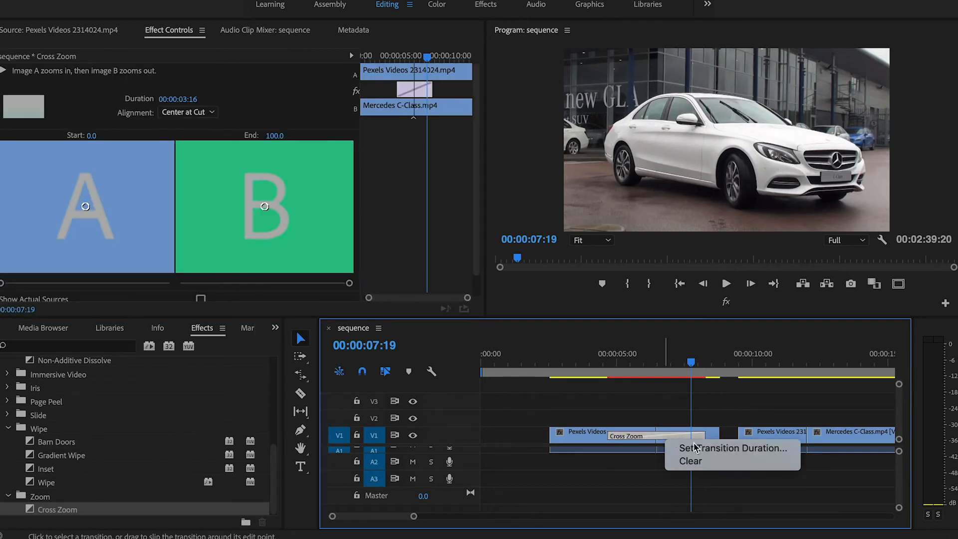
click(695, 448)
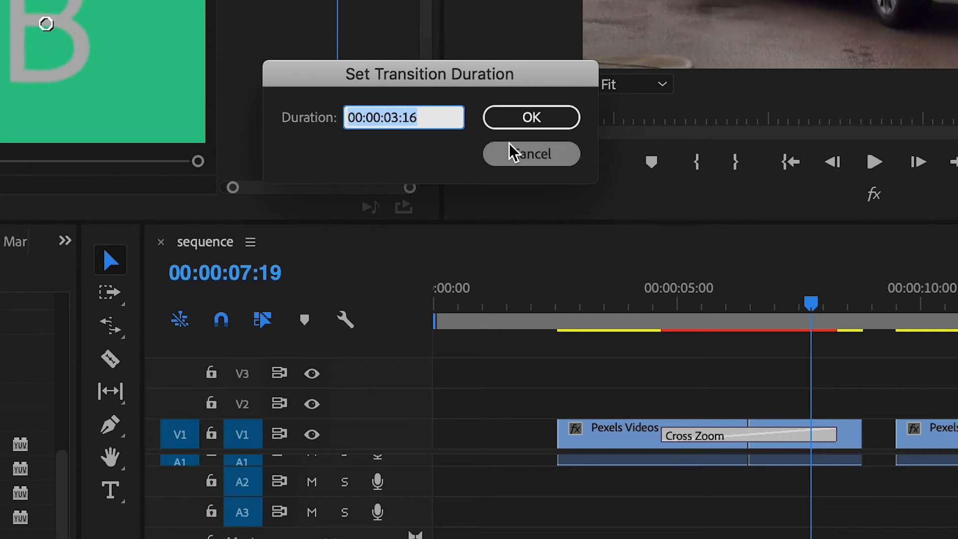
click(541, 118)
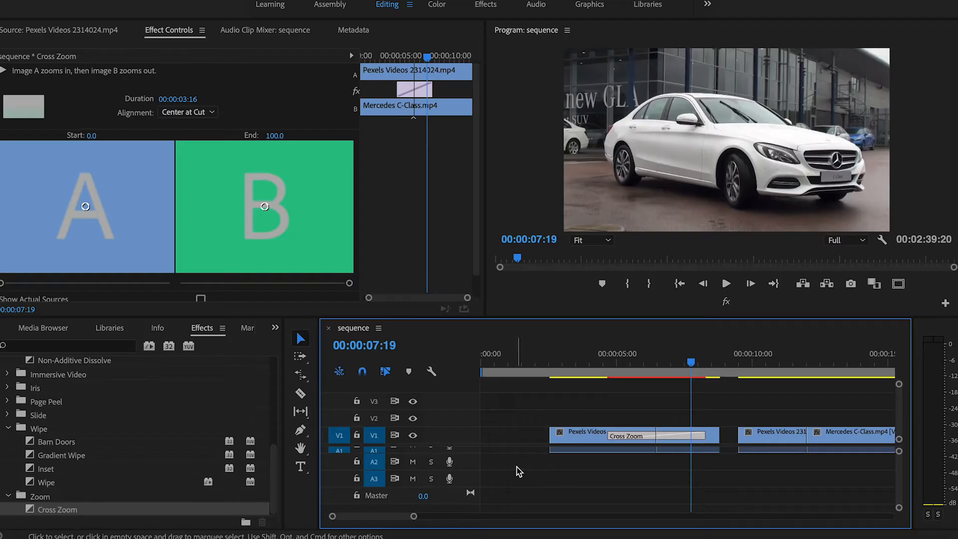
Render the red section under the Cross Zoom and play across the transition from just before it.
click(593, 358)
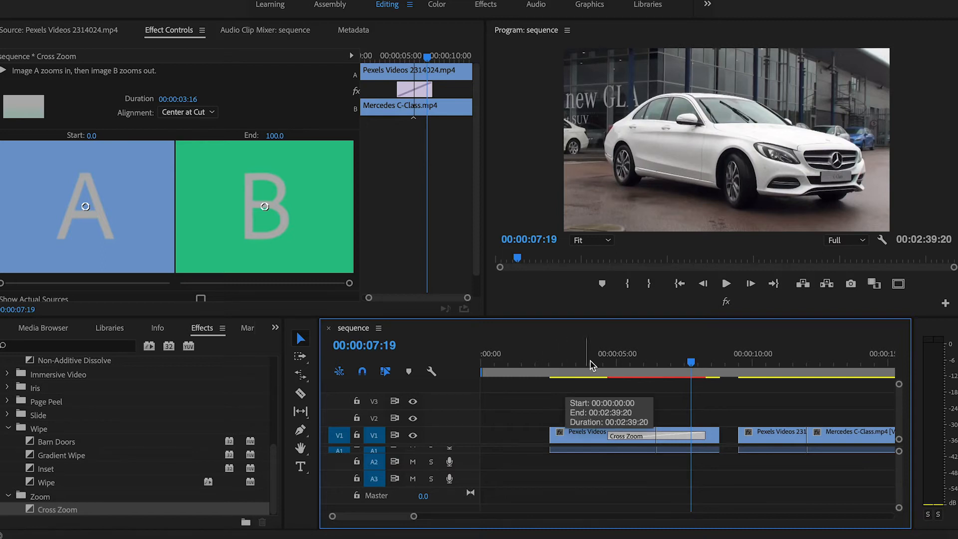
key(space)
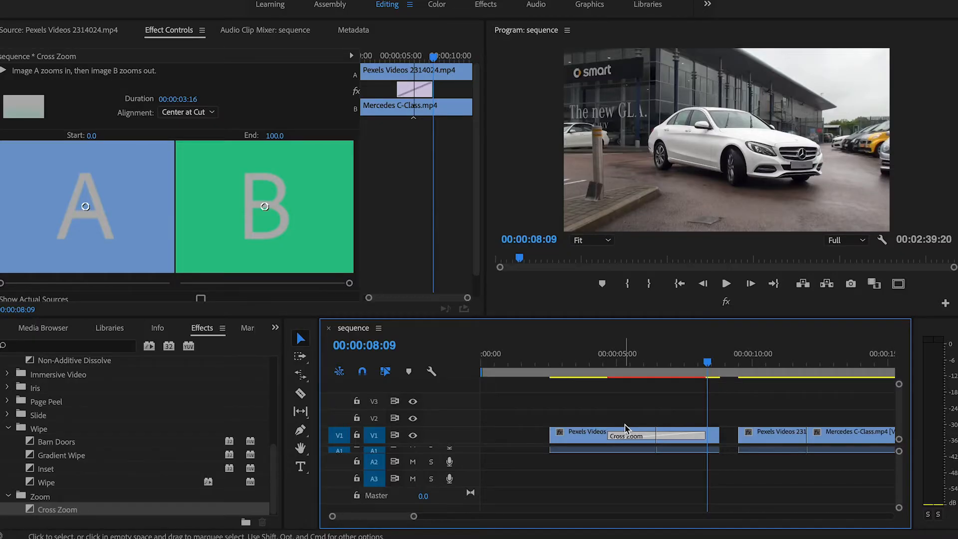
key(Return)
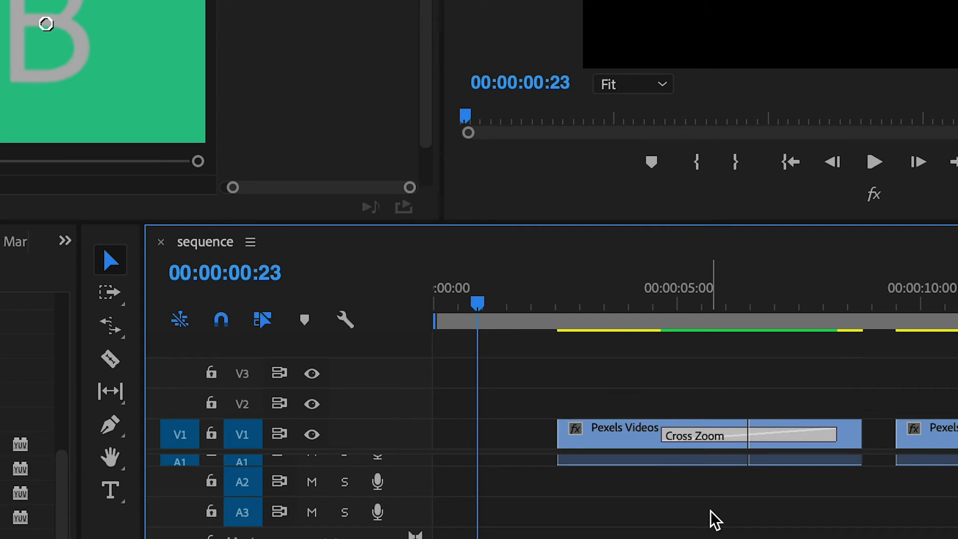
click(620, 305)
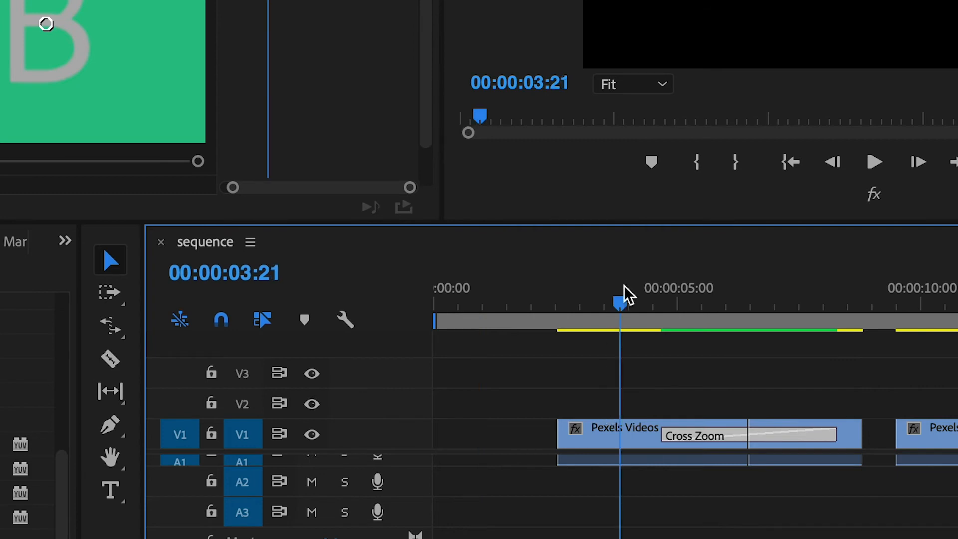
key(space)
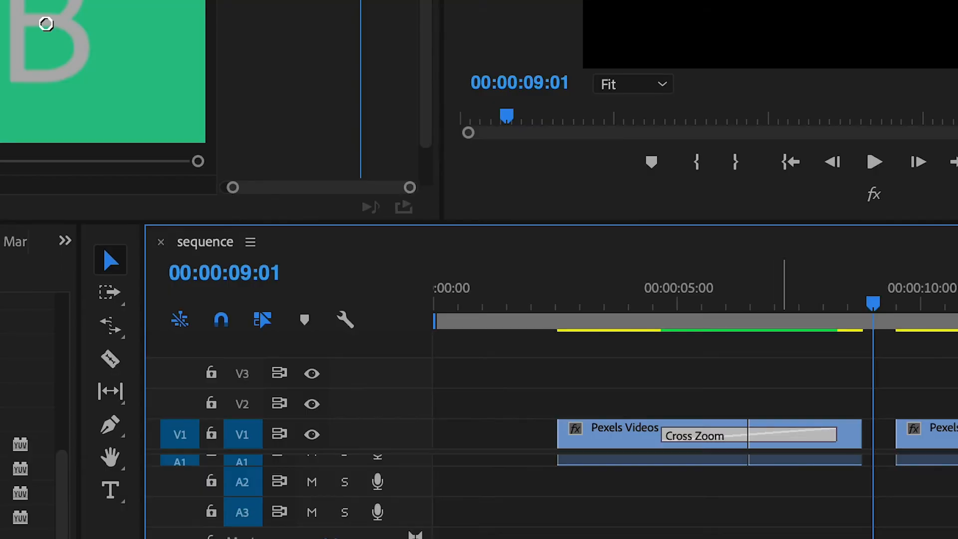
Delete the Cross Zoom transition and ripple-delete the empty gap between the second and third clips.
key(Delete)
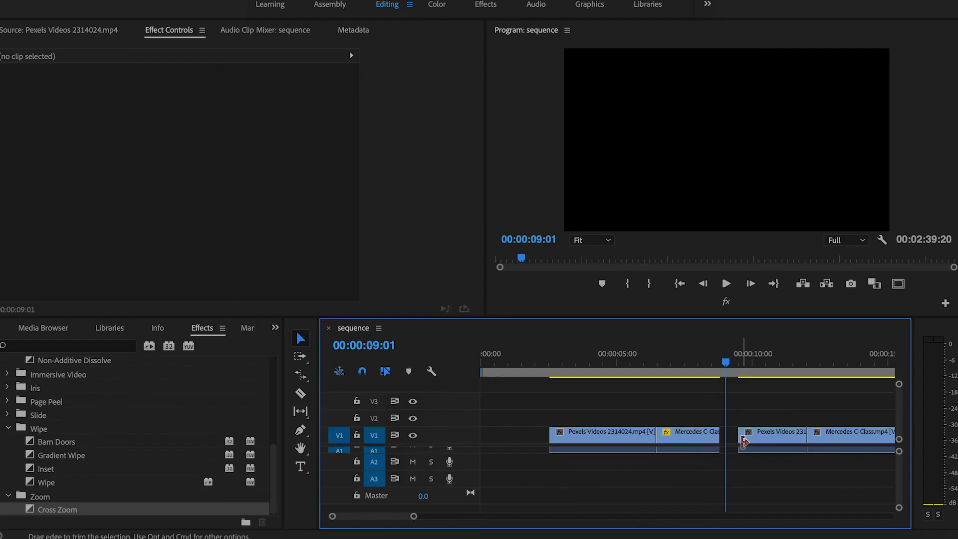
key(=)
right_click(702, 439)
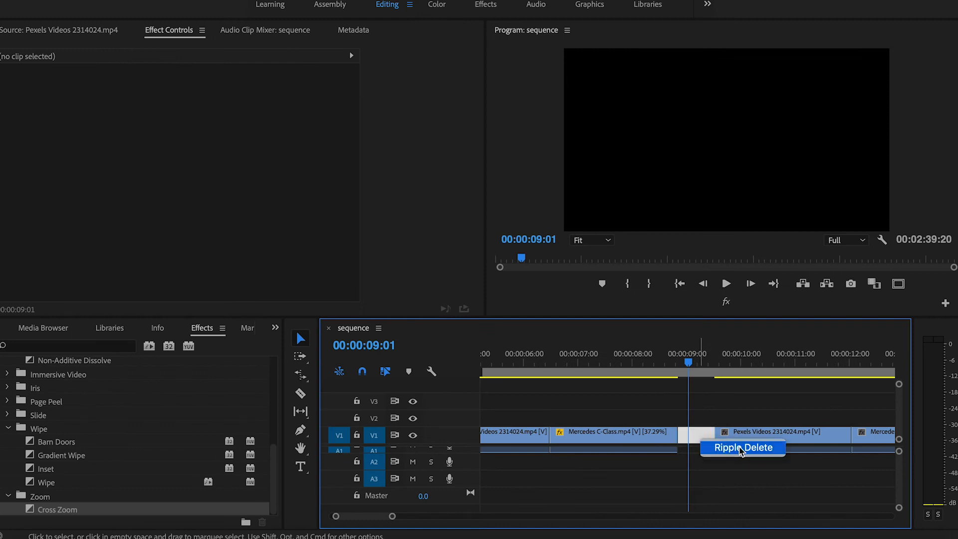
click(743, 448)
key(minus)
key(minus)
key(minus)
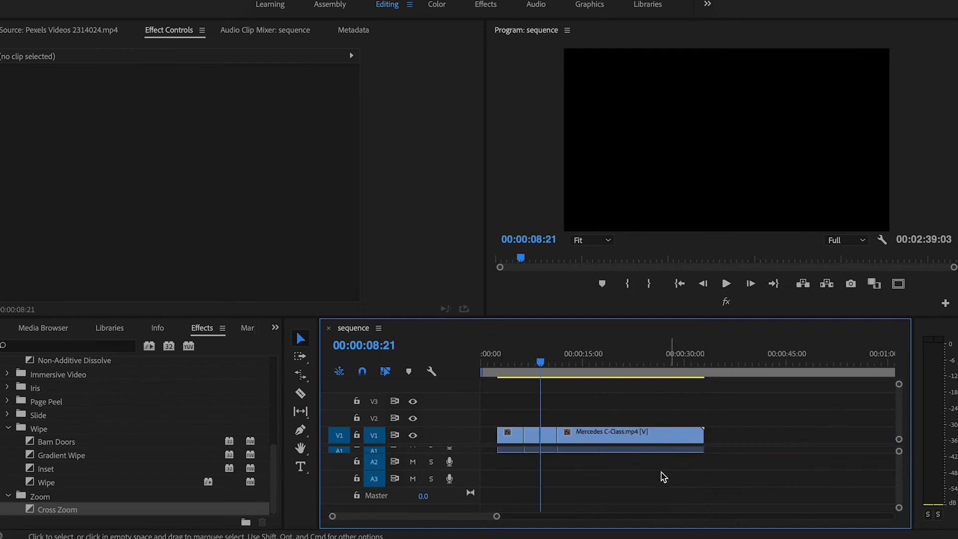
Copy the first two timeline clips and paste them twice over the long Mercedes C-Class clip, the second time at 00:00:28:05.
click(603, 444)
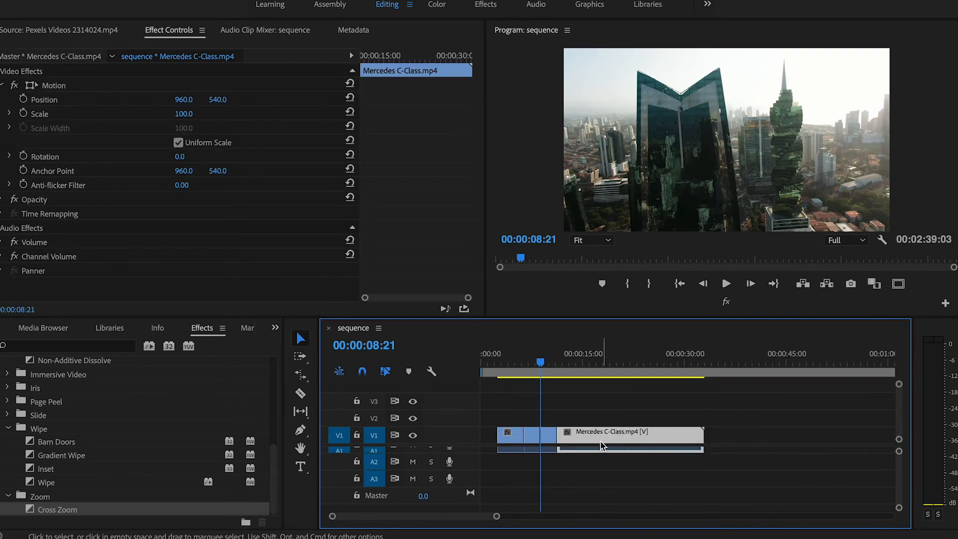
click(516, 443)
click(528, 357)
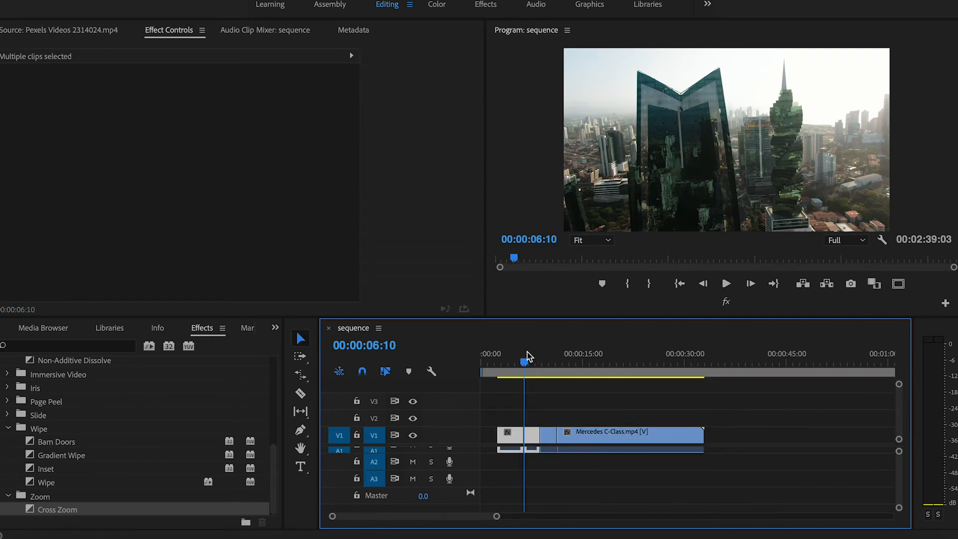
click(553, 408)
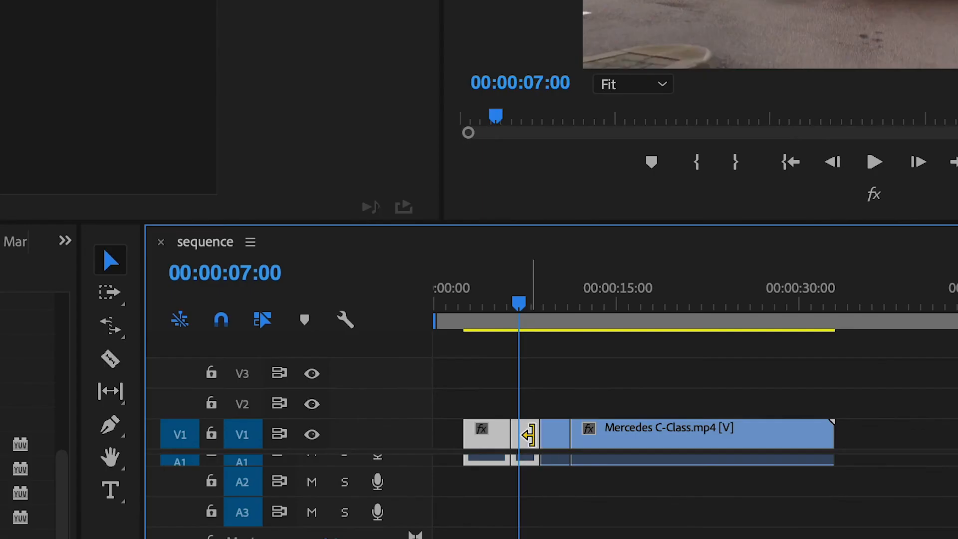
click(646, 307)
key(ctrl+v)
click(779, 284)
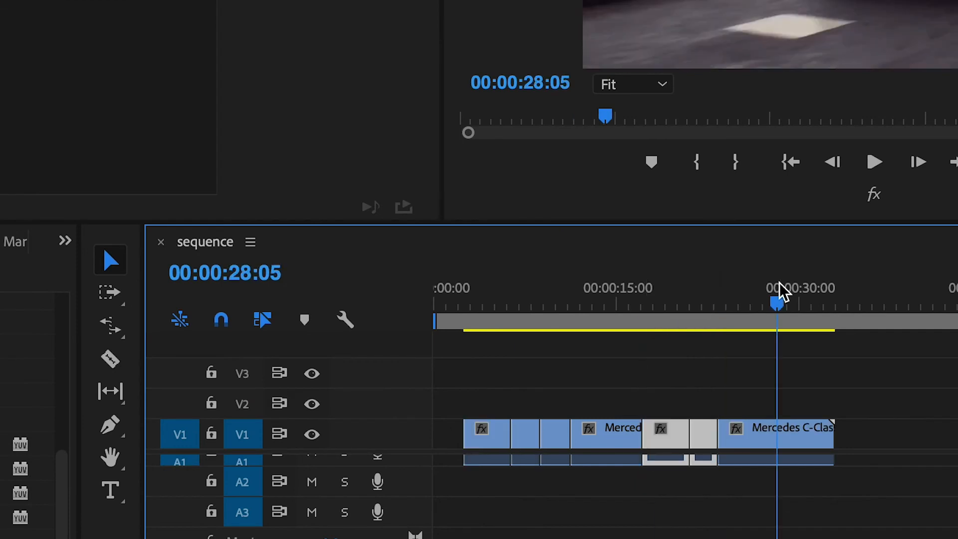
key(ctrl+v)
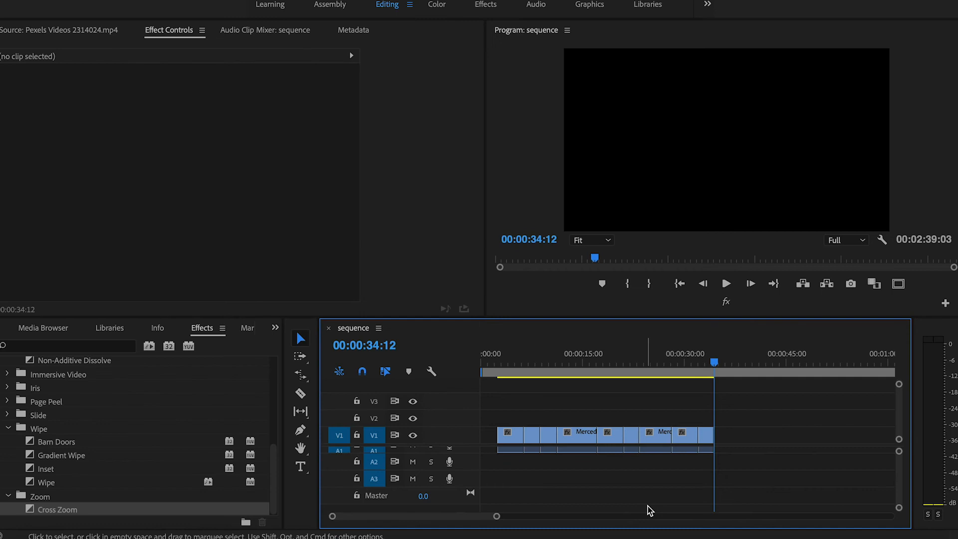
Expand the Video 1 and Audio 1 tracks and select all clips on the timeline.
drag(799, 418, 499, 516)
scroll(583, 496, up, 2)
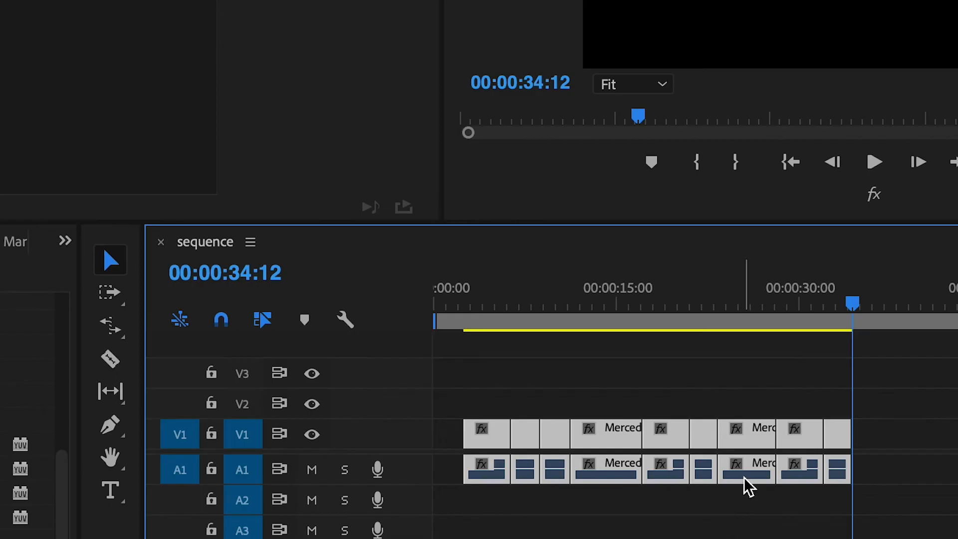
double_click(397, 439)
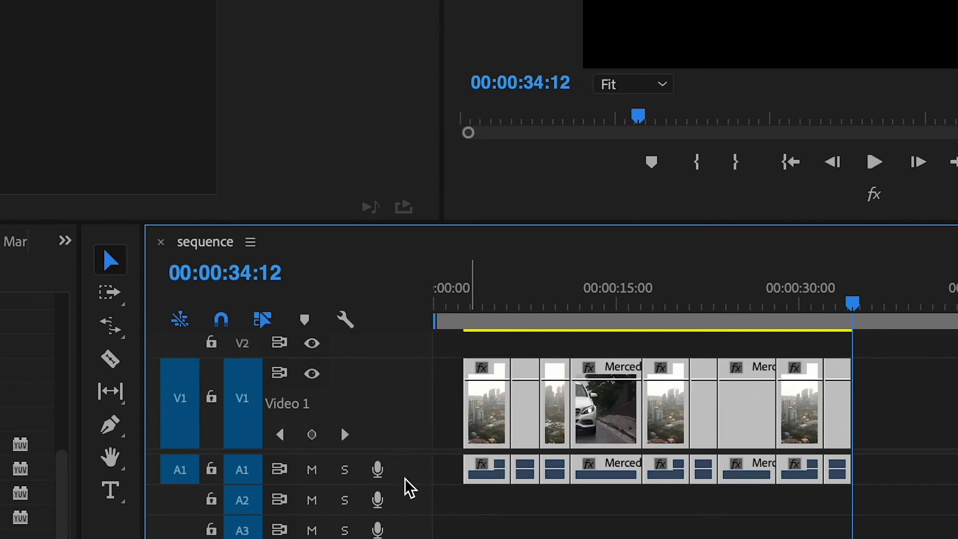
double_click(406, 479)
click(928, 510)
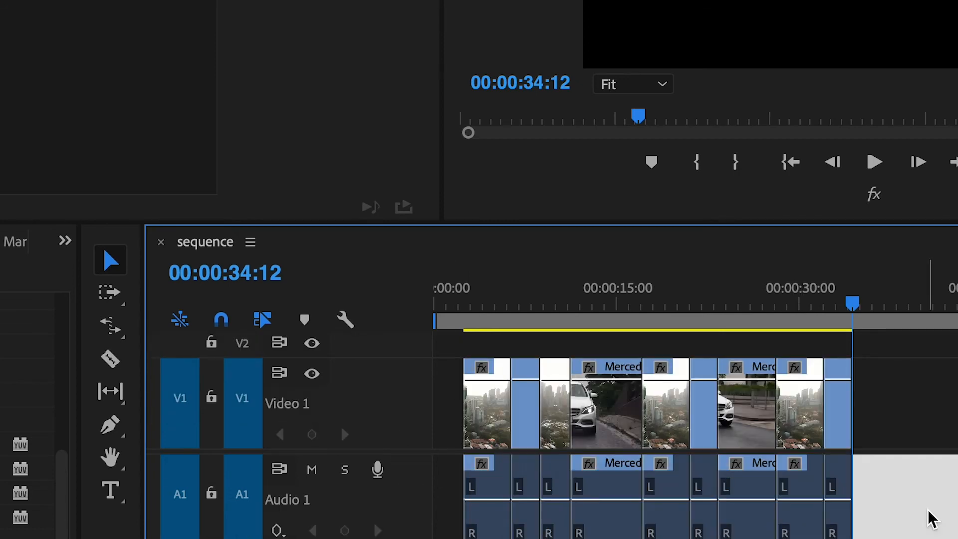
drag(955, 392, 429, 523)
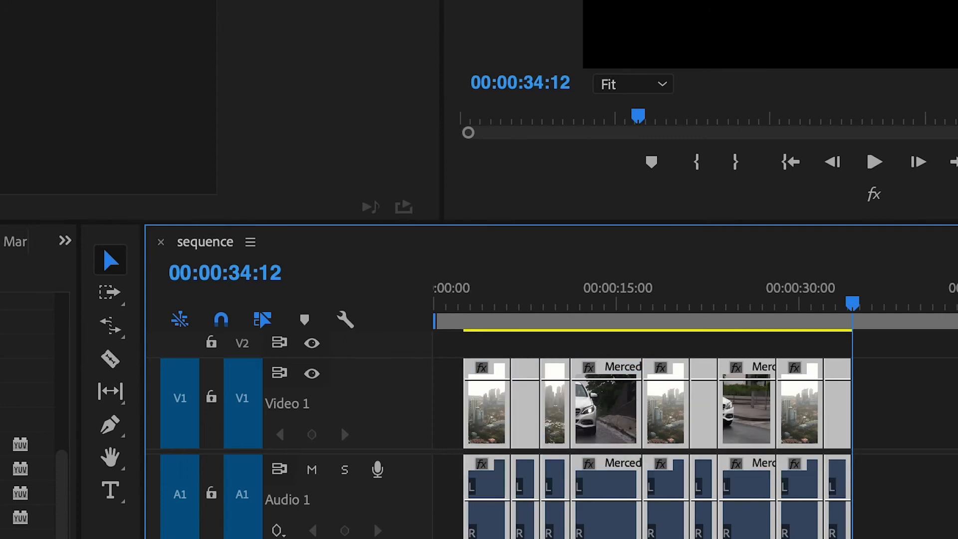
Set Cross Dissolve as the default transition and apply it to all the selected video clips.
scroll(35, 416, up, 8)
scroll(35, 415, down, 2)
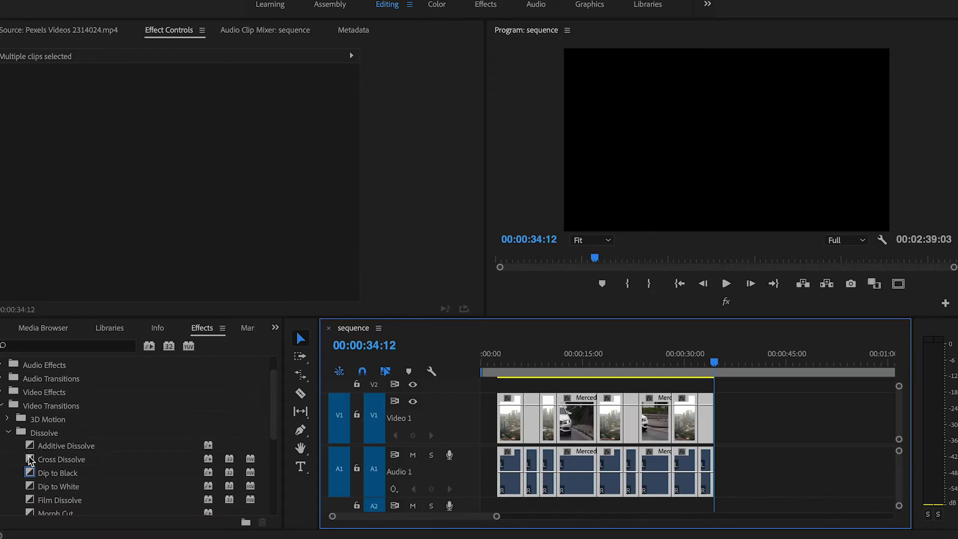
click(29, 459)
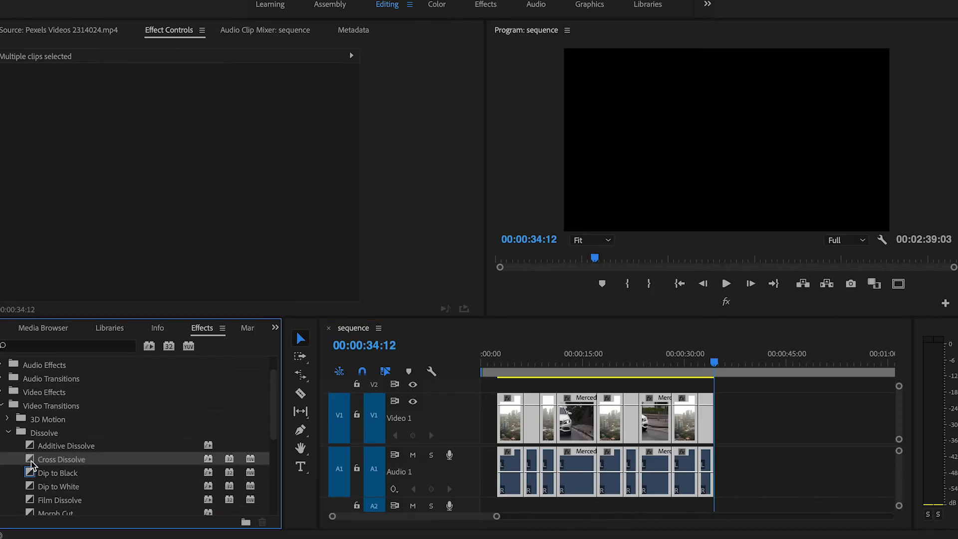
right_click(31, 464)
click(106, 471)
drag(780, 400, 516, 426)
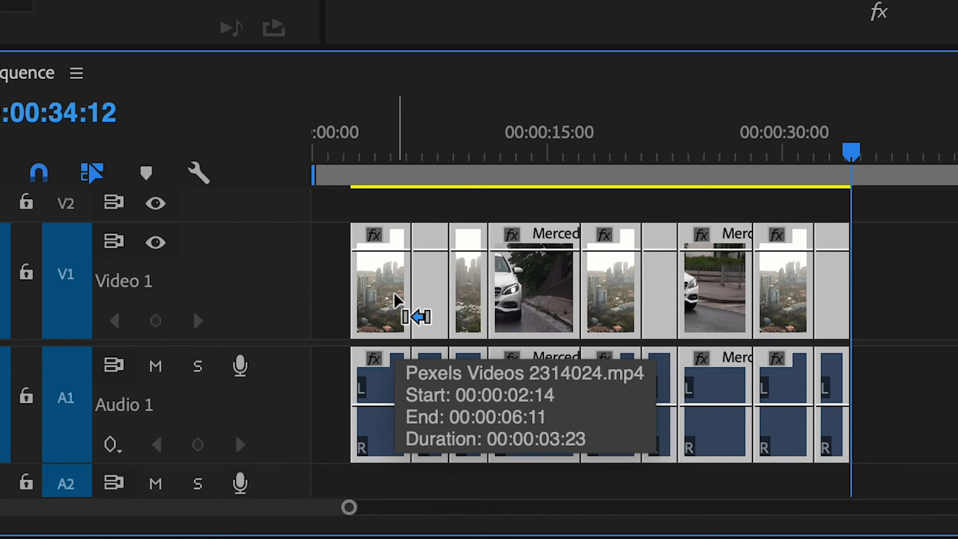
key(shift+d)
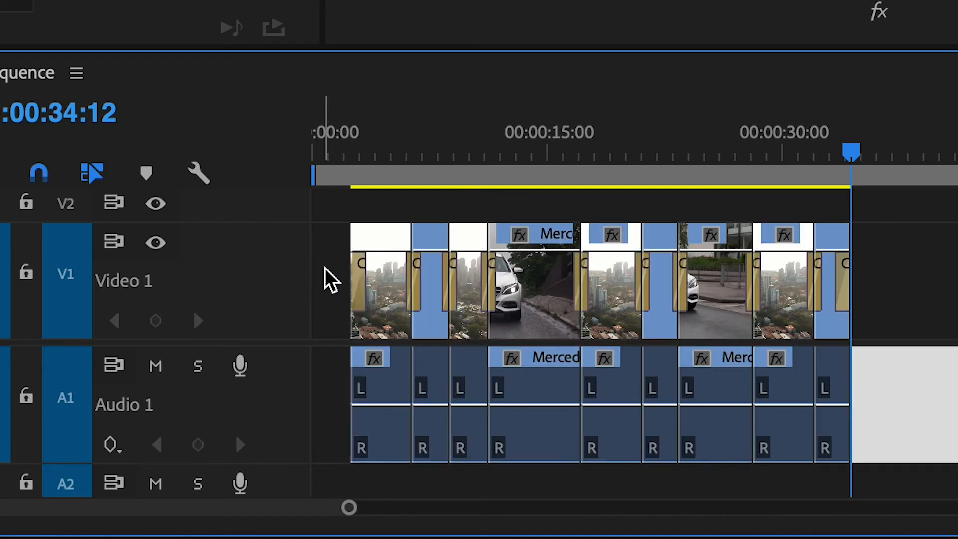
Play the sequence from just before the first clip to check the Cross Dissolves at the cuts.
click(348, 155)
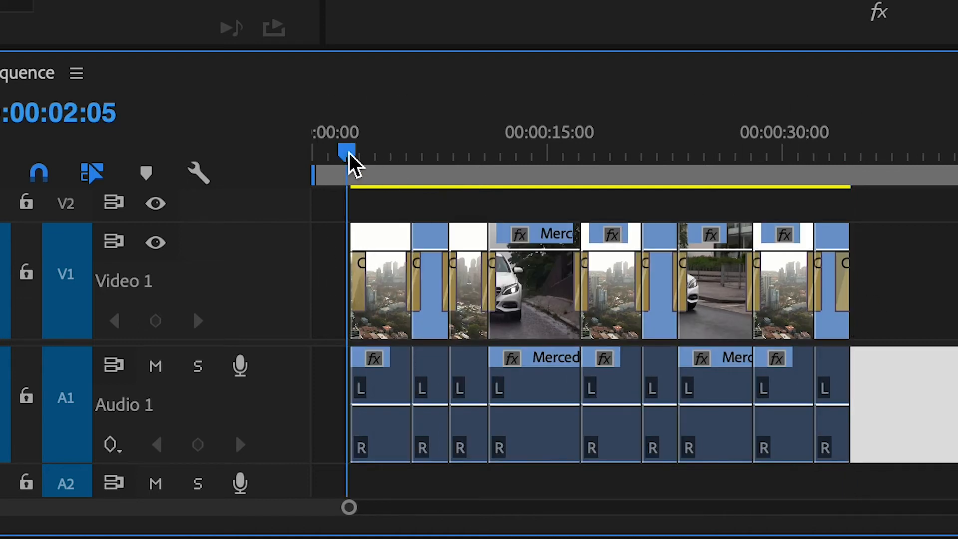
key(space)
key(space)
key(equal)
key(equal)
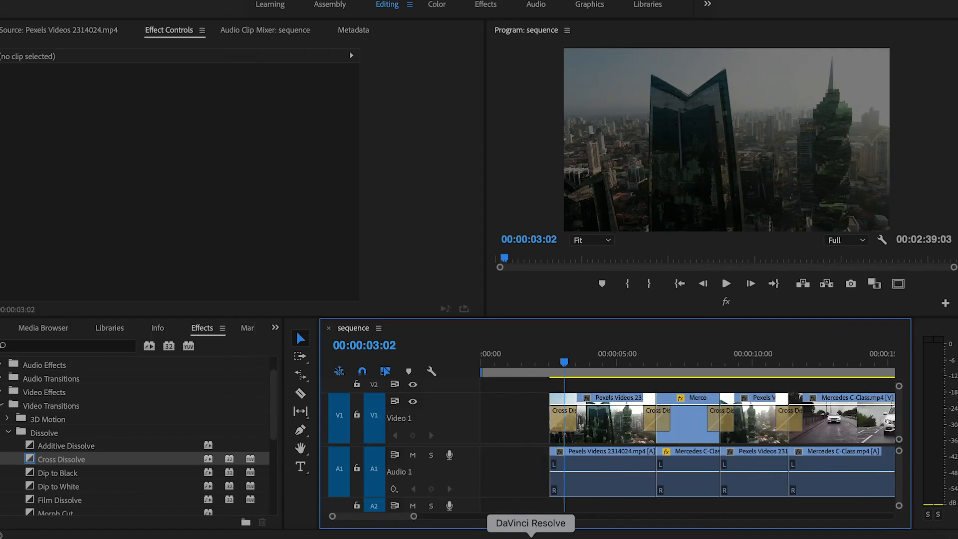
key(space)
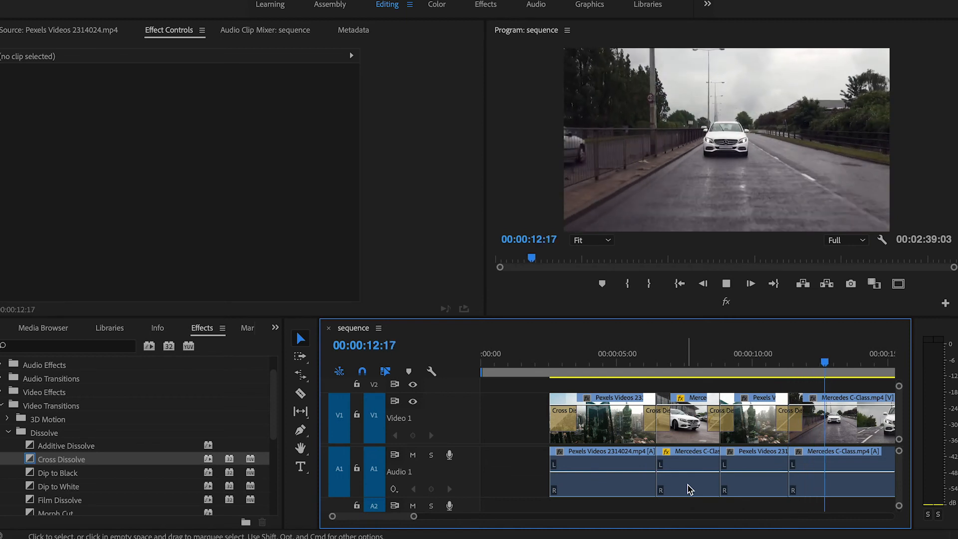
key(minus)
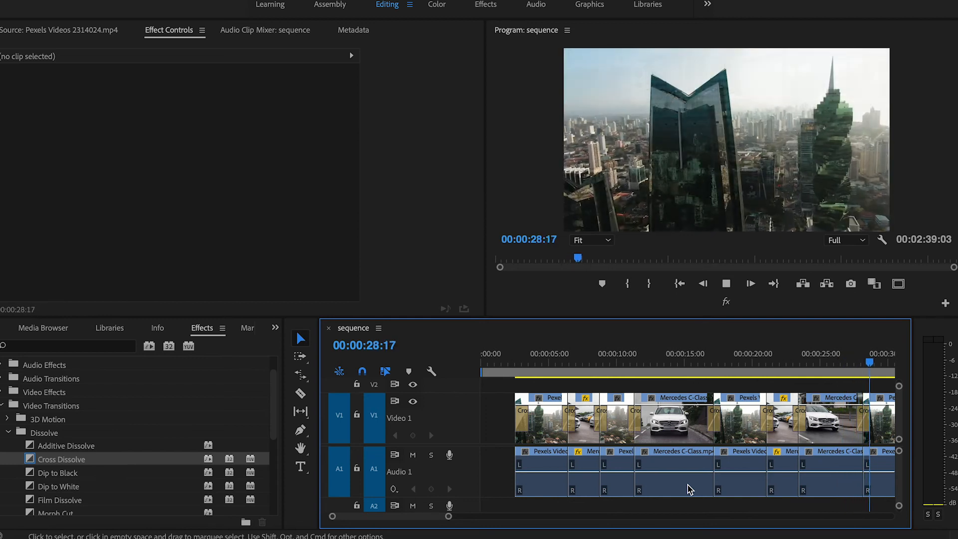
key(space)
Replace the Cross Dissolve at the end of the last clip with Dip to Black and play across it.
key(minus)
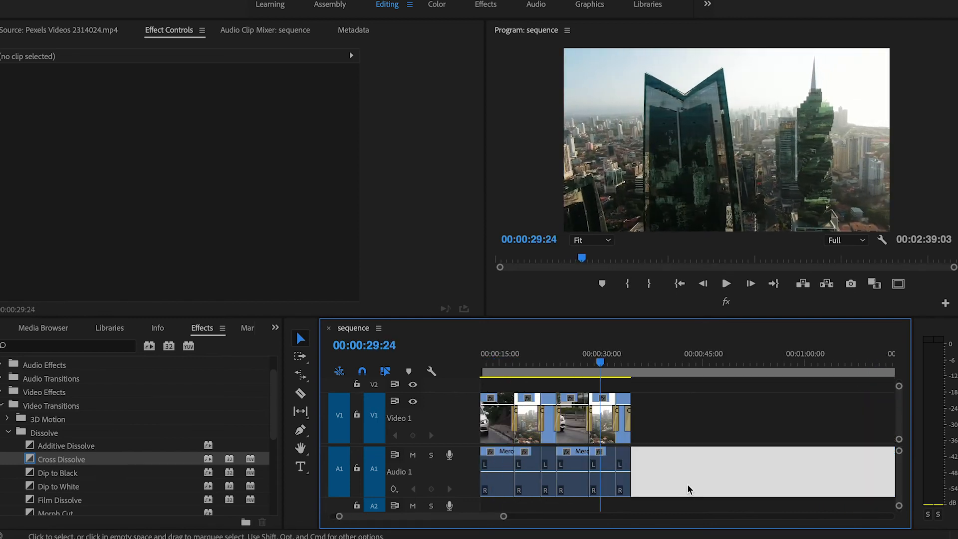
key(equal)
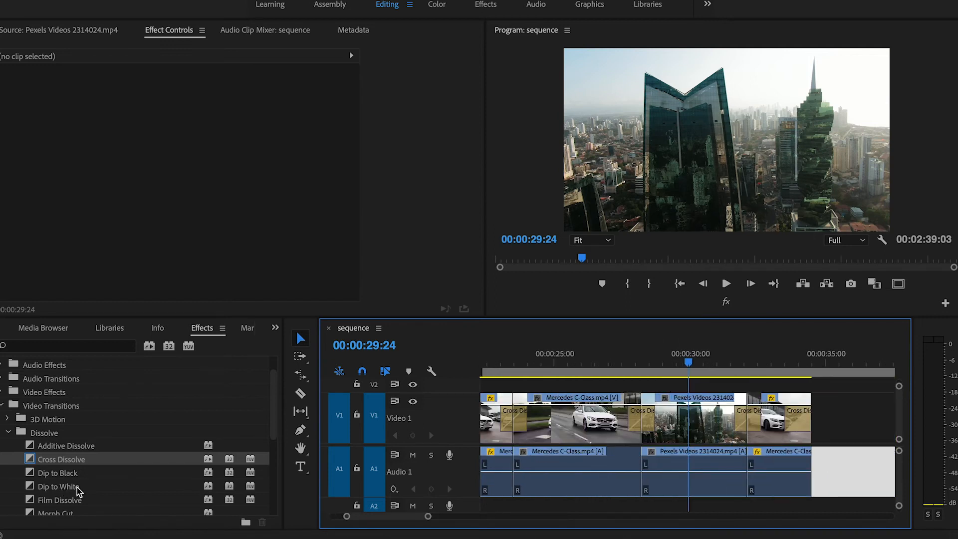
scroll(77, 491, down, 3)
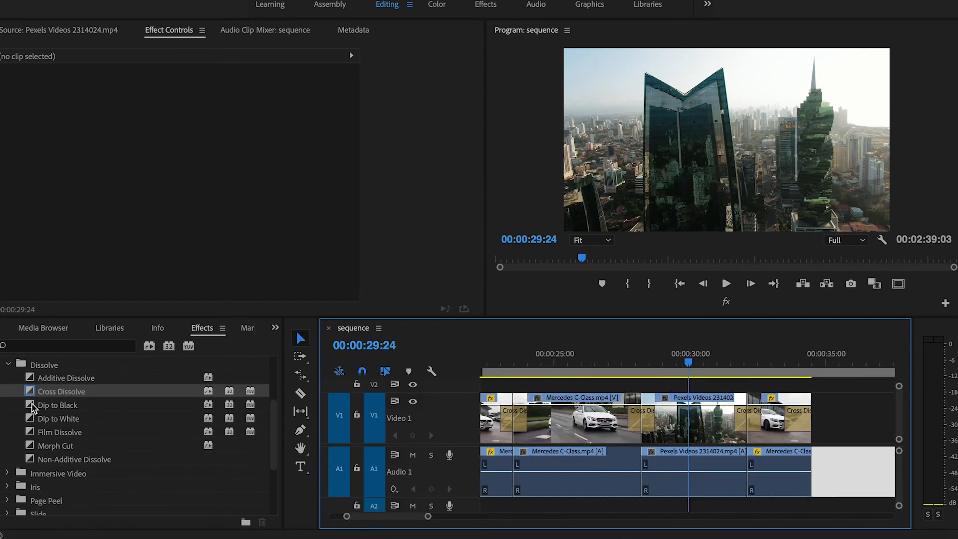
drag(31, 406, 797, 414)
click(764, 360)
click(722, 360)
key(space)
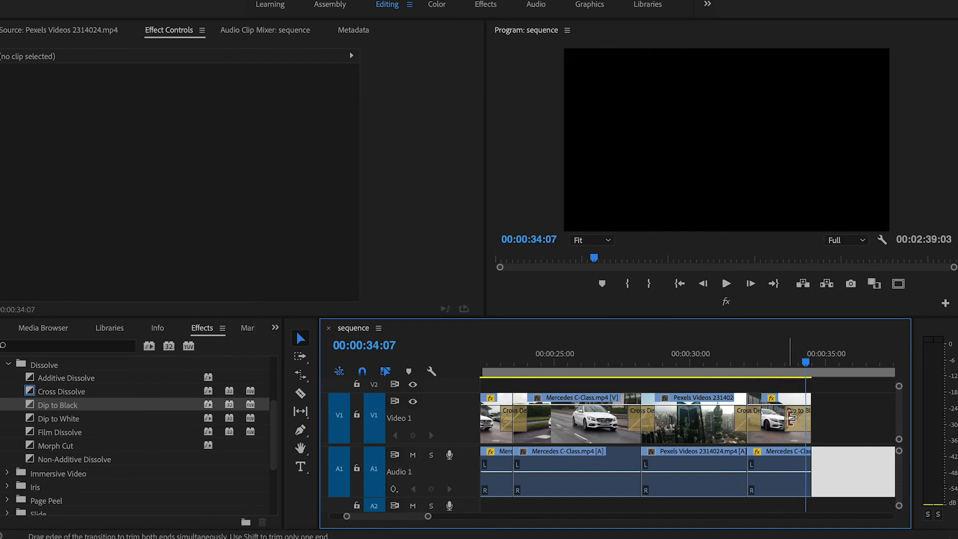
Lengthen the Cross Dissolve between Pexels Videos 2314024.mp4 and the last Mercedes C-Class.mp4 clip on both sides to a duration of 00:00:01:06.
key(equal)
key(equal)
scroll(717, 423, up, 2)
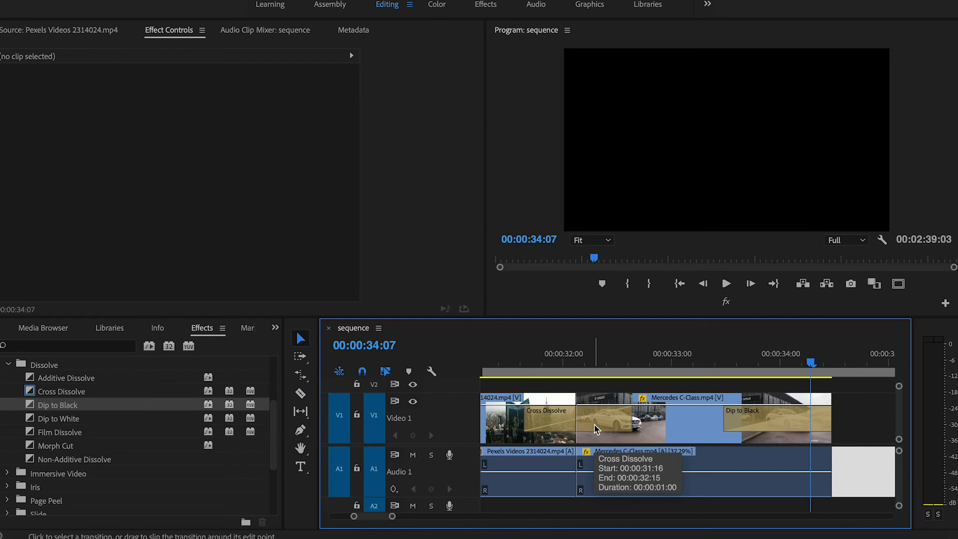
click(594, 424)
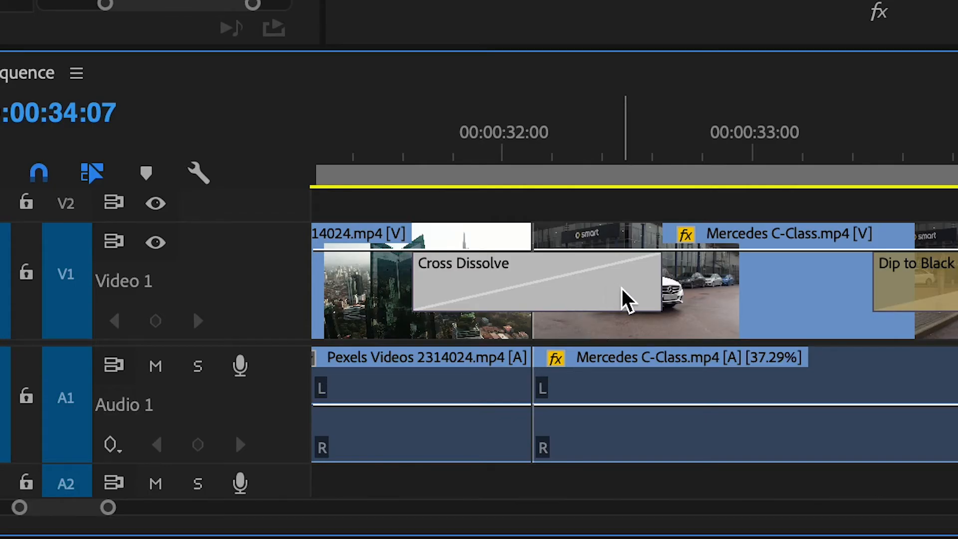
drag(661, 284, 705, 291)
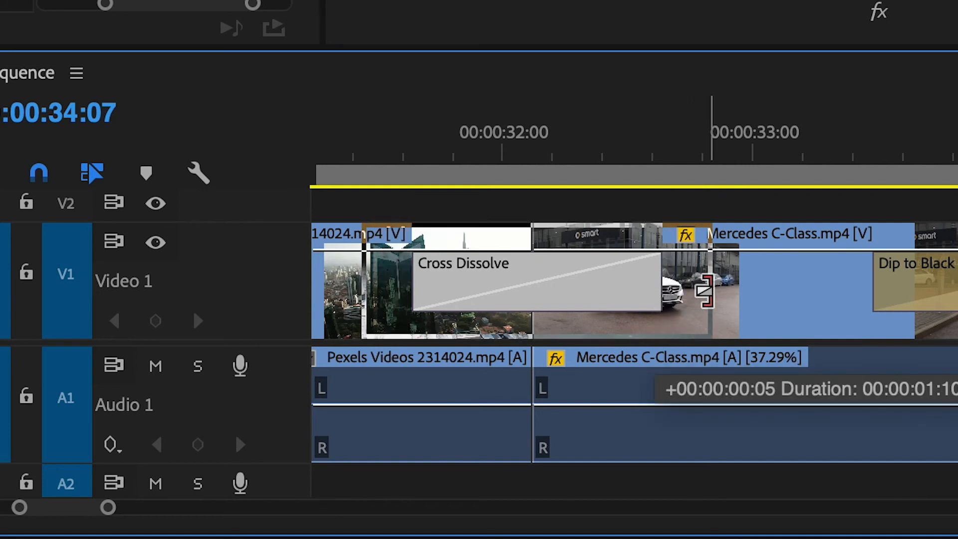
mouse_move(705, 291)
mouse_down()
mouse_move(776, 290)
mouse_move(648, 307)
mouse_move(704, 304)
mouse_move(631, 303)
mouse_move(690, 303)
mouse_up()
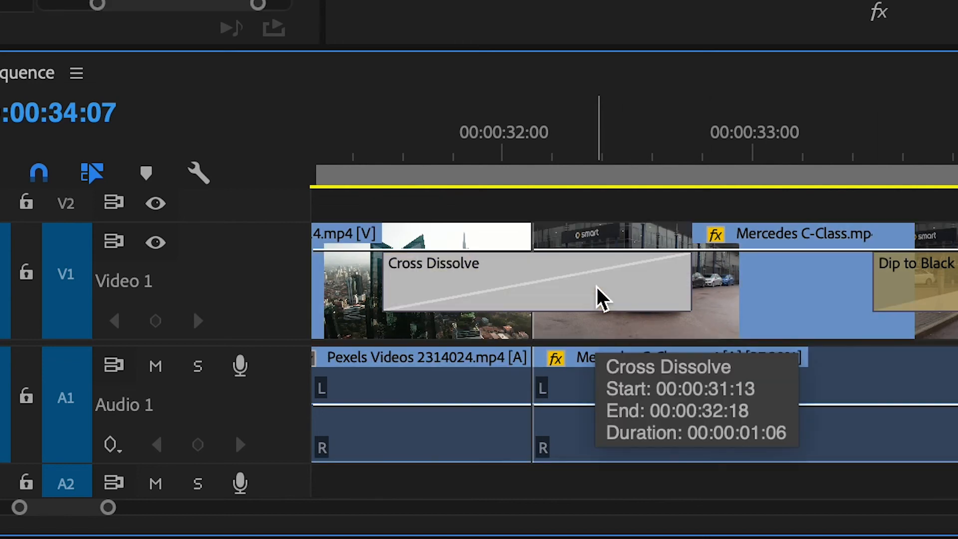
key(minus)
key(minus)
key(equal)
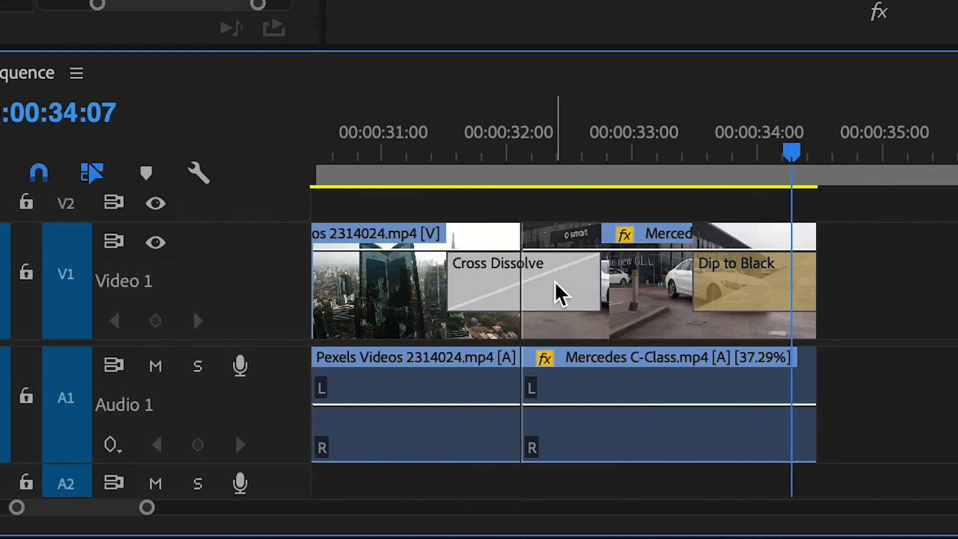
right_click(559, 294)
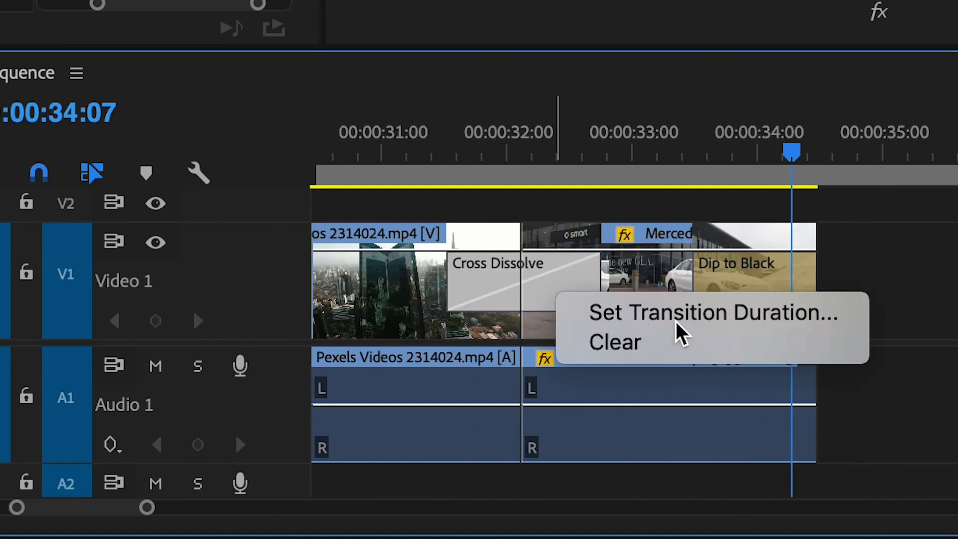
click(669, 311)
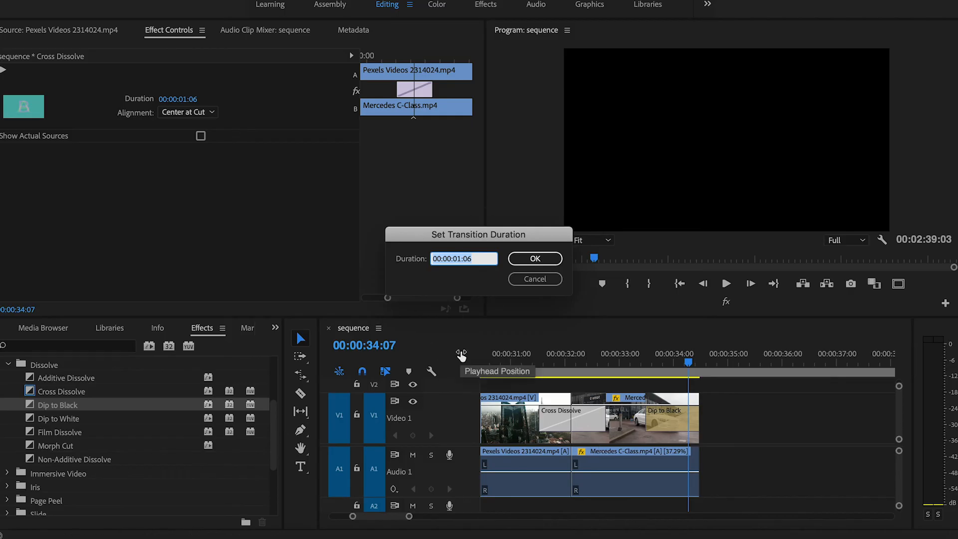
click(537, 280)
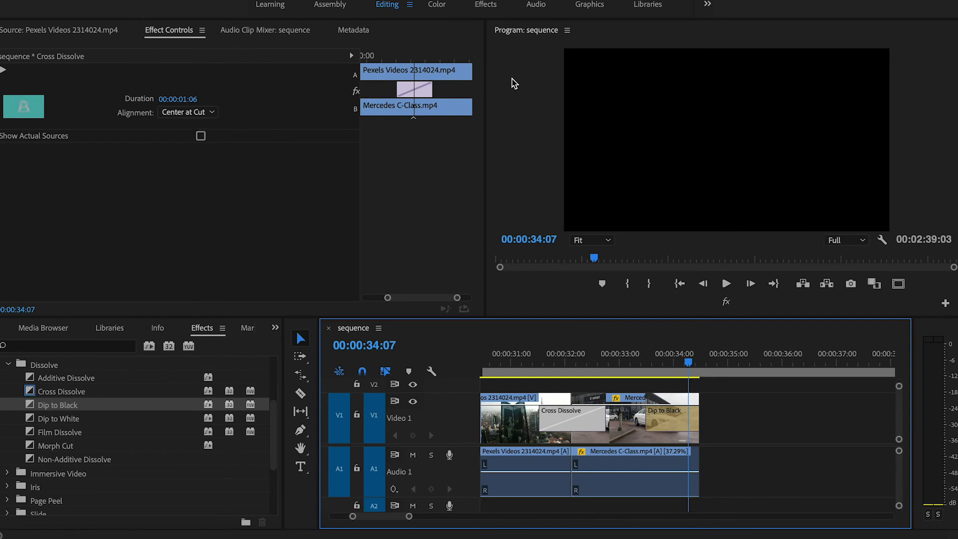
Extend only the end of the Cross Dissolve to a duration of 00:00:01:23 and slide the transition back and forth across the cut.
drag(429, 92, 455, 90)
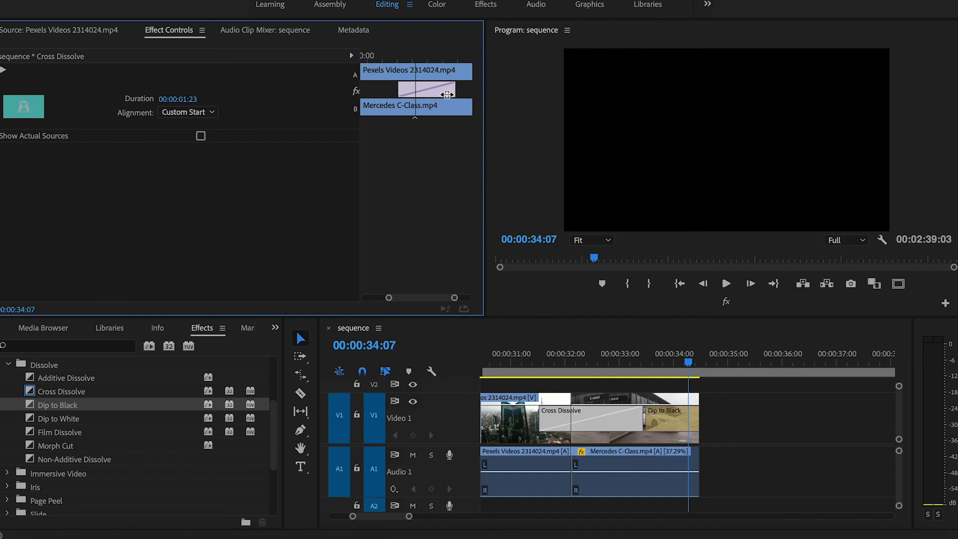
drag(452, 87, 437, 86)
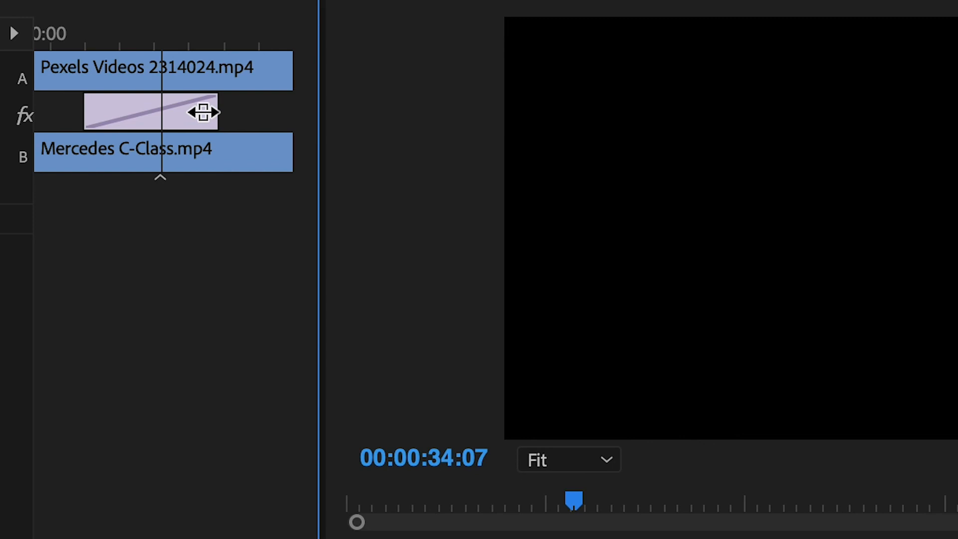
drag(203, 113, 176, 114)
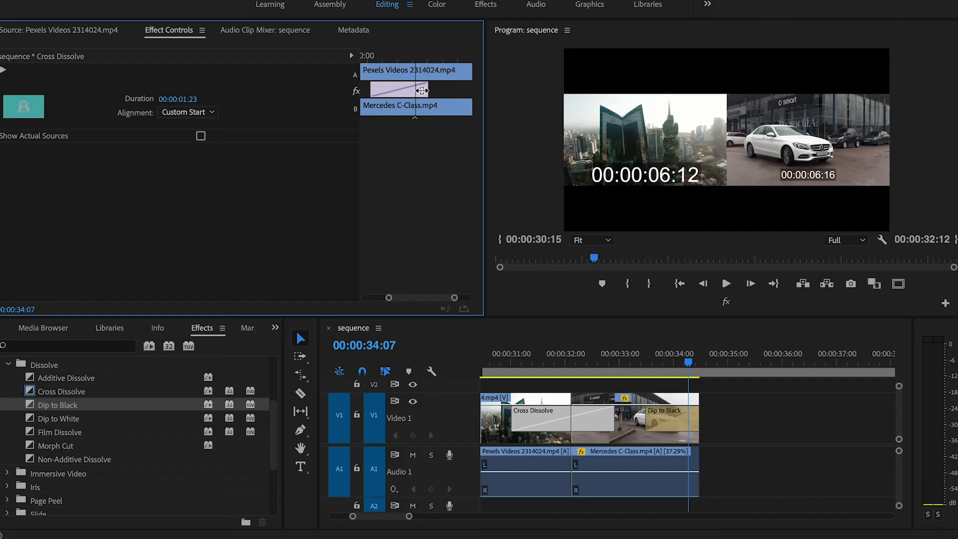
drag(421, 90, 410, 91)
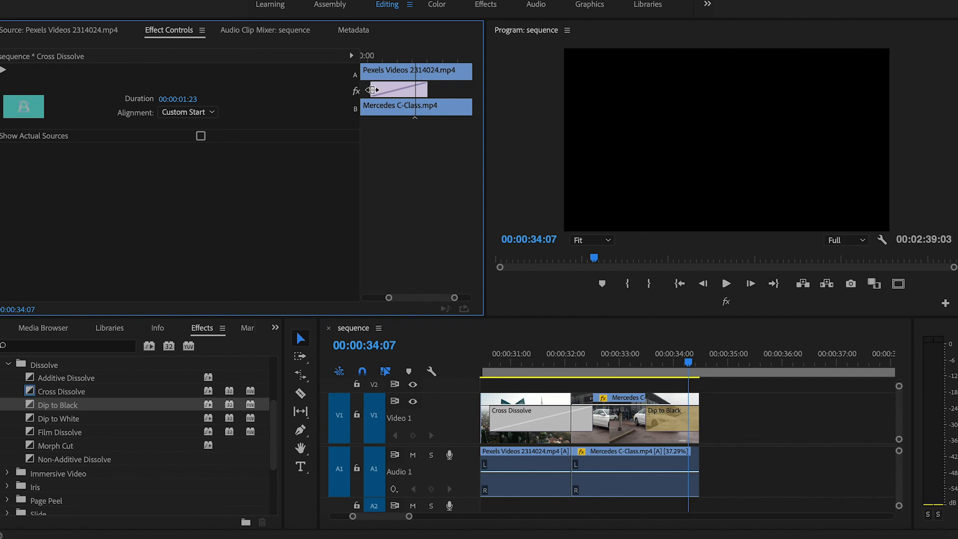
drag(372, 90, 422, 98)
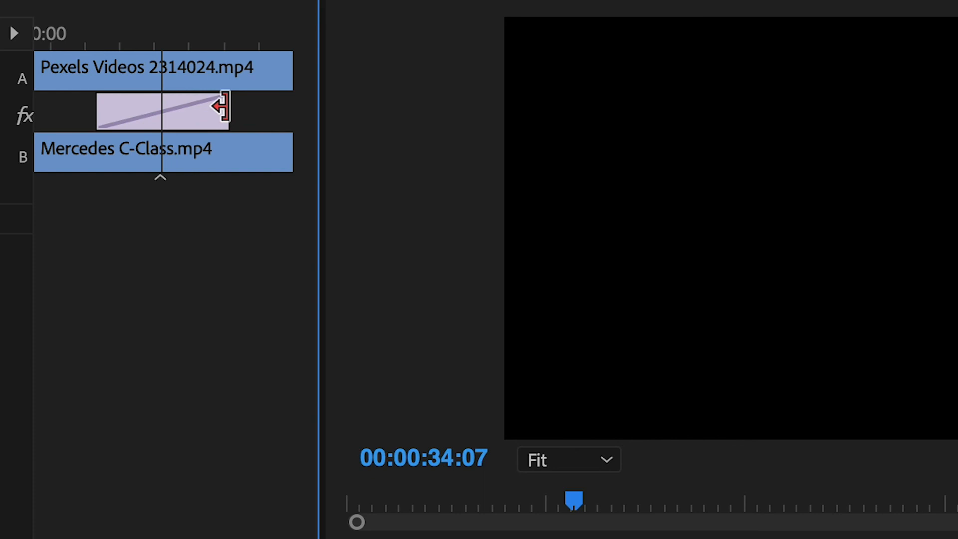
Trim the end of the Cross Dissolve back to a duration of 00:00:01:06, leaving its start in place.
mouse_move(221, 106)
mouse_down()
mouse_move(173, 104)
mouse_move(206, 105)
mouse_up()
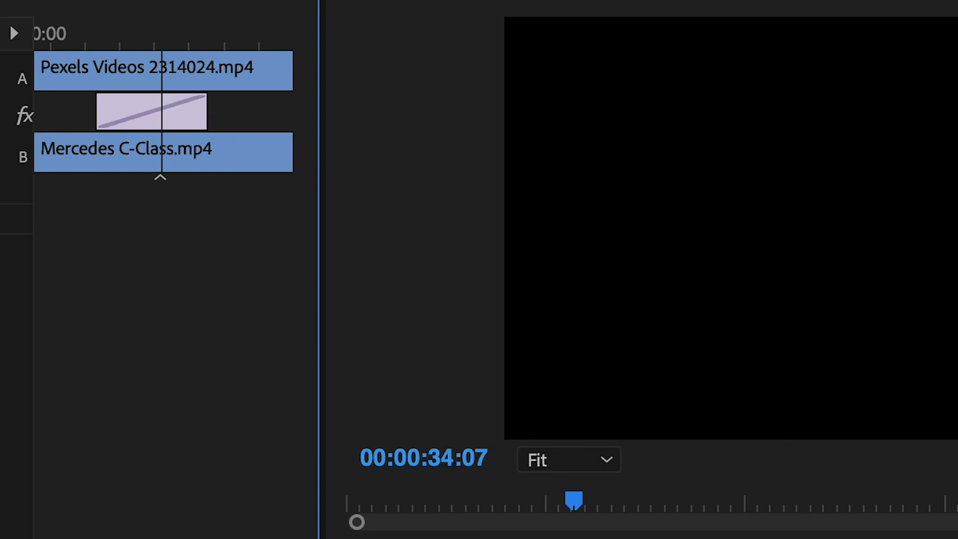
drag(600, 418, 580, 418)
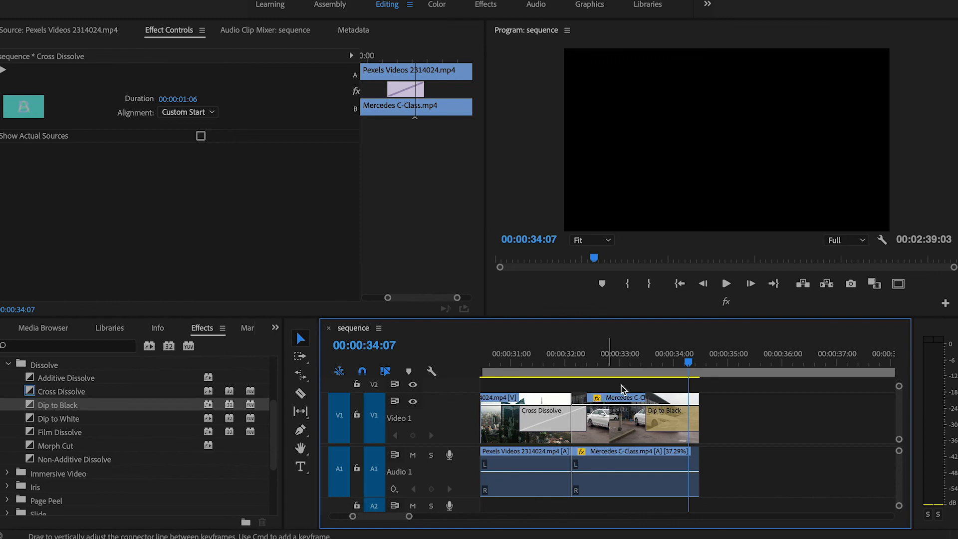
key(minus)
key(minus)
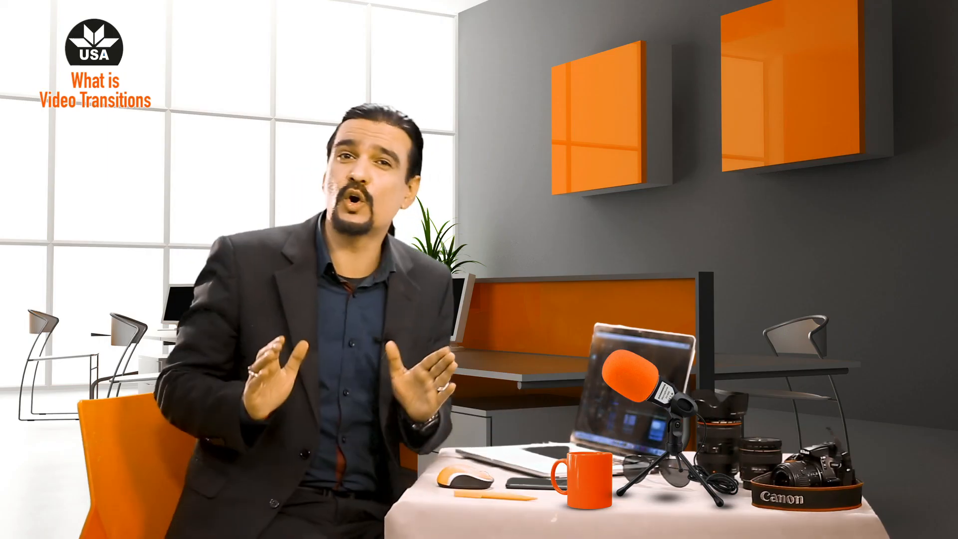